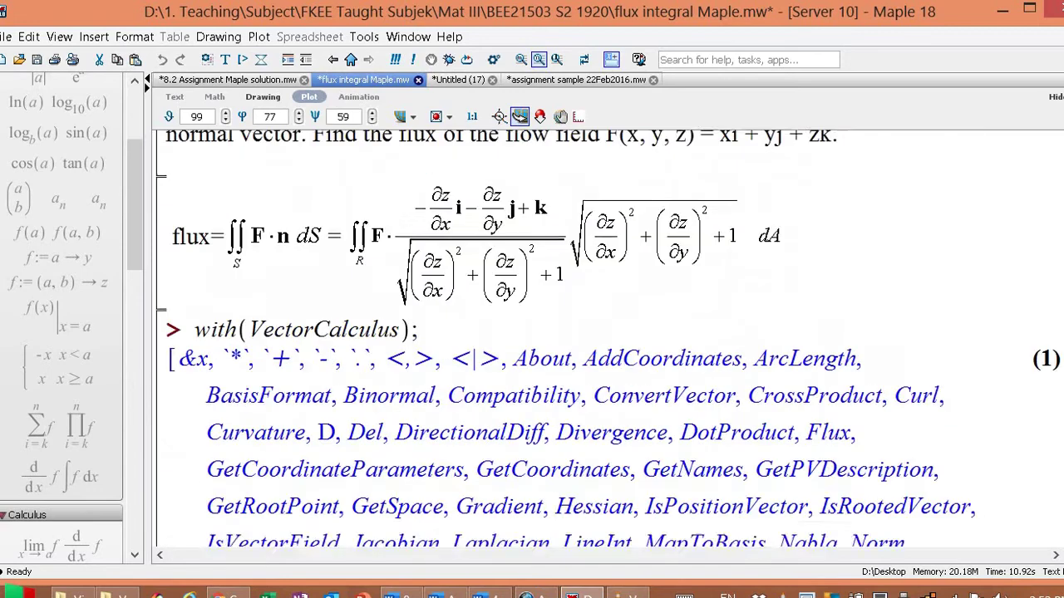
Rotate the 3D surface plot of 1 − x² − y² to orientation angles 85, 75 and 57
scroll(1055, 315, down, 12)
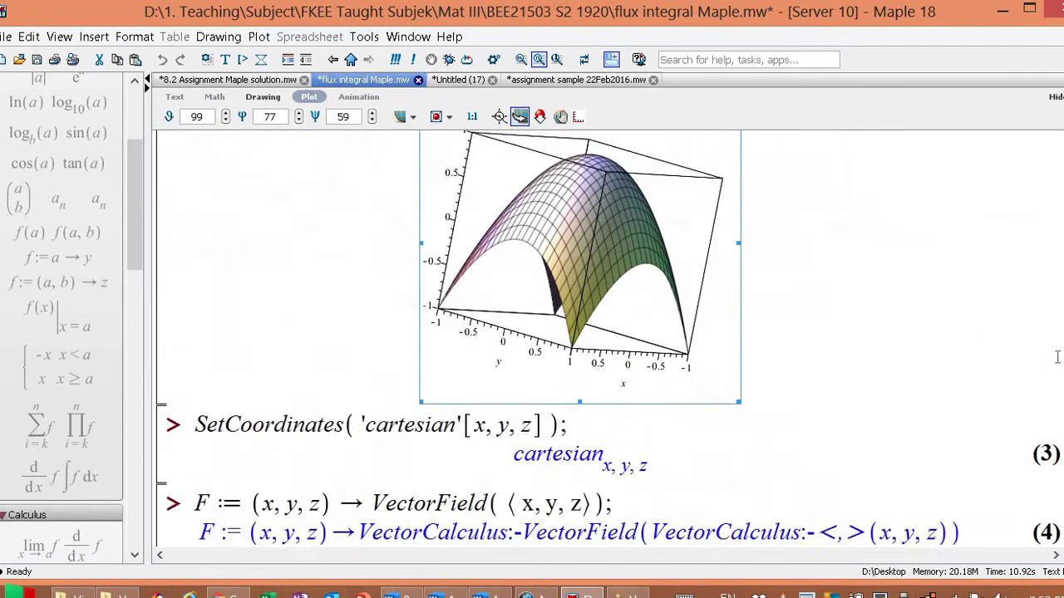
scroll(1055, 315, up, 3)
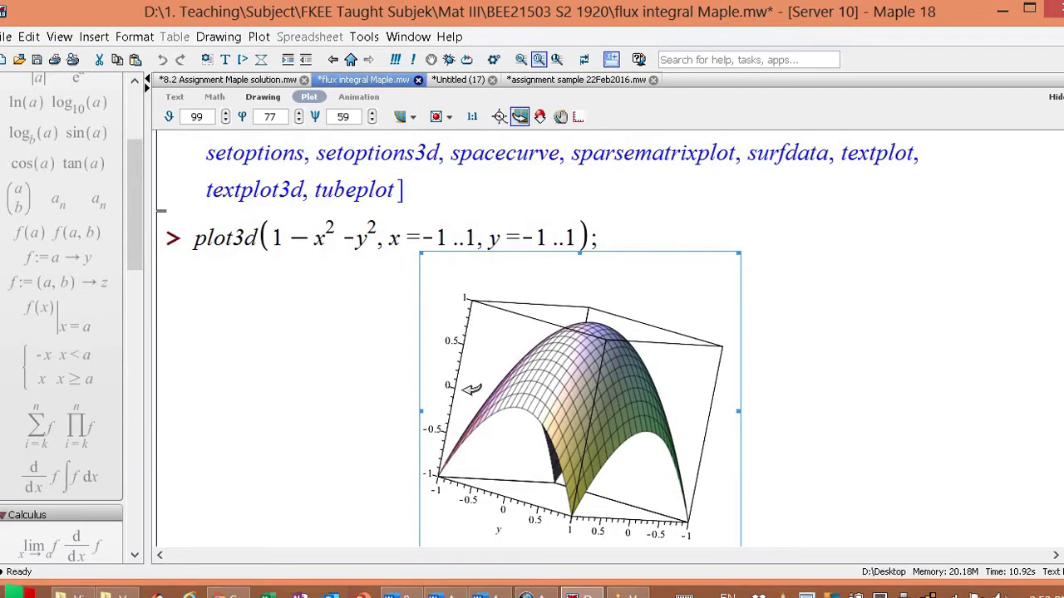
drag(471, 388, 494, 397)
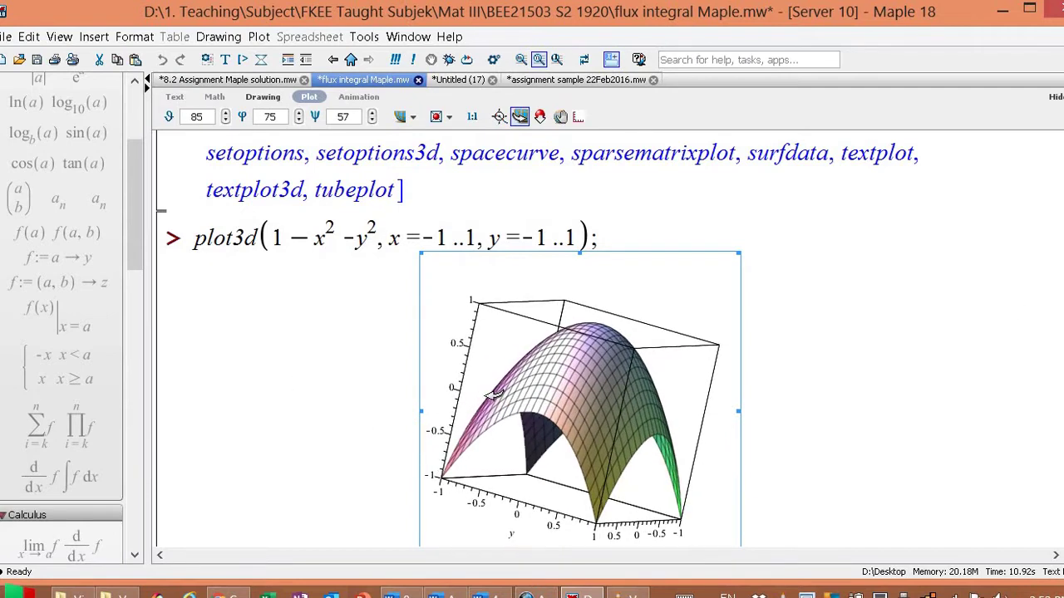
scroll(316, 420, down, 5)
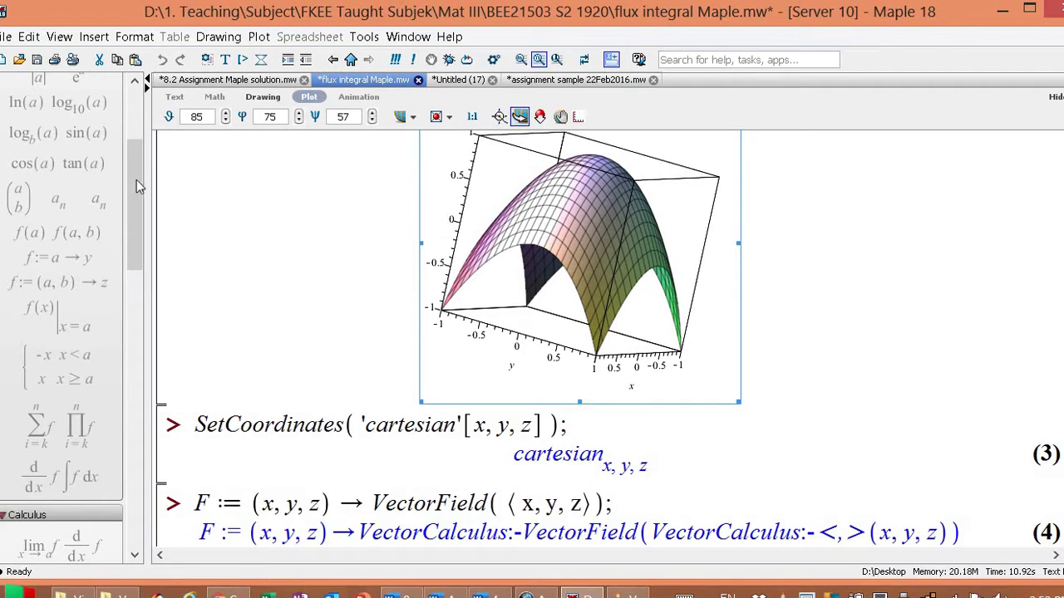
click(137, 114)
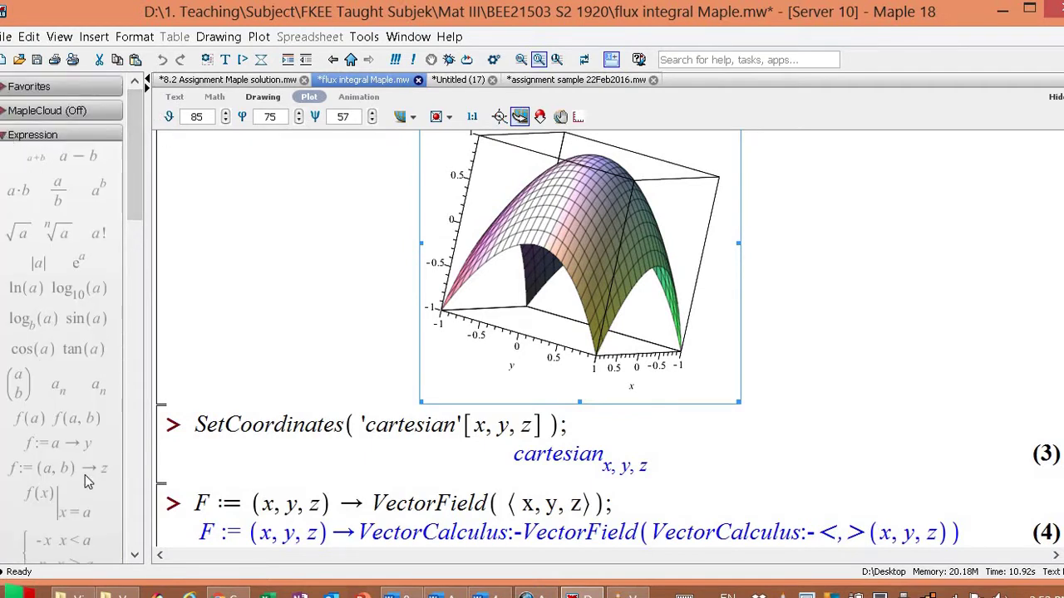
click(7, 139)
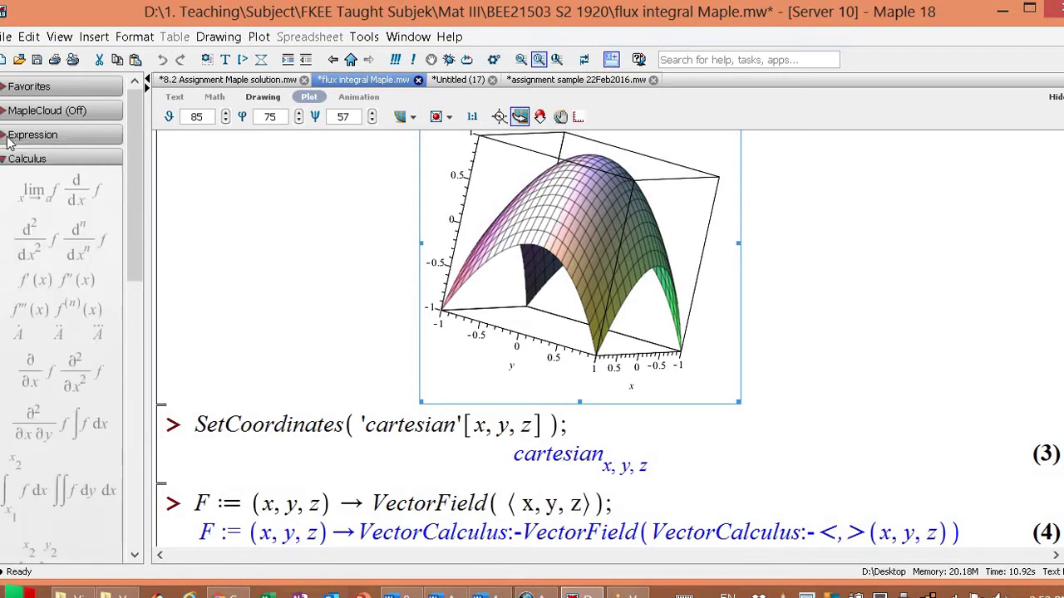
click(7, 139)
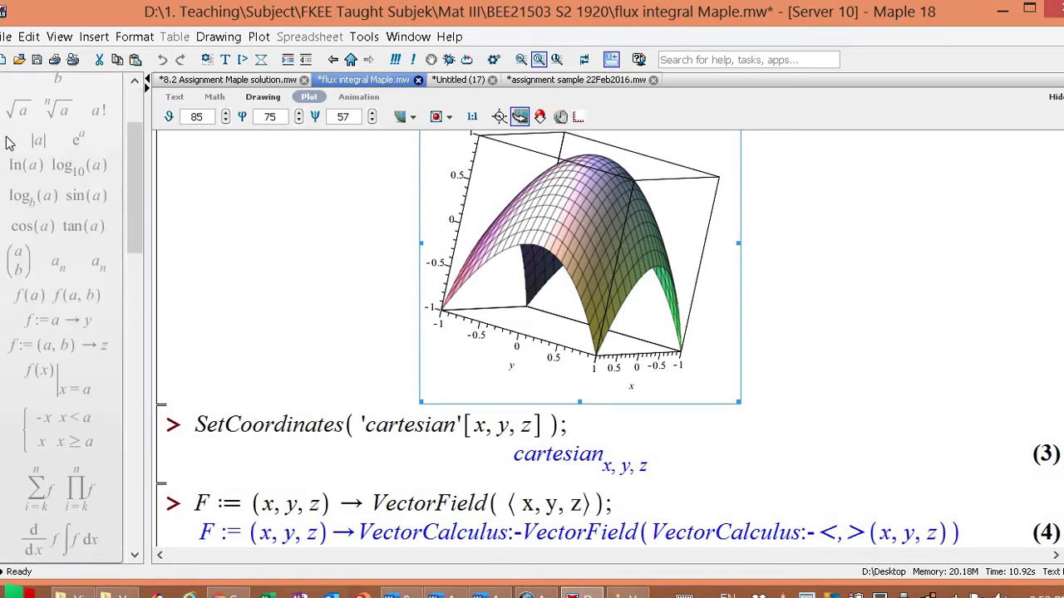
click(336, 286)
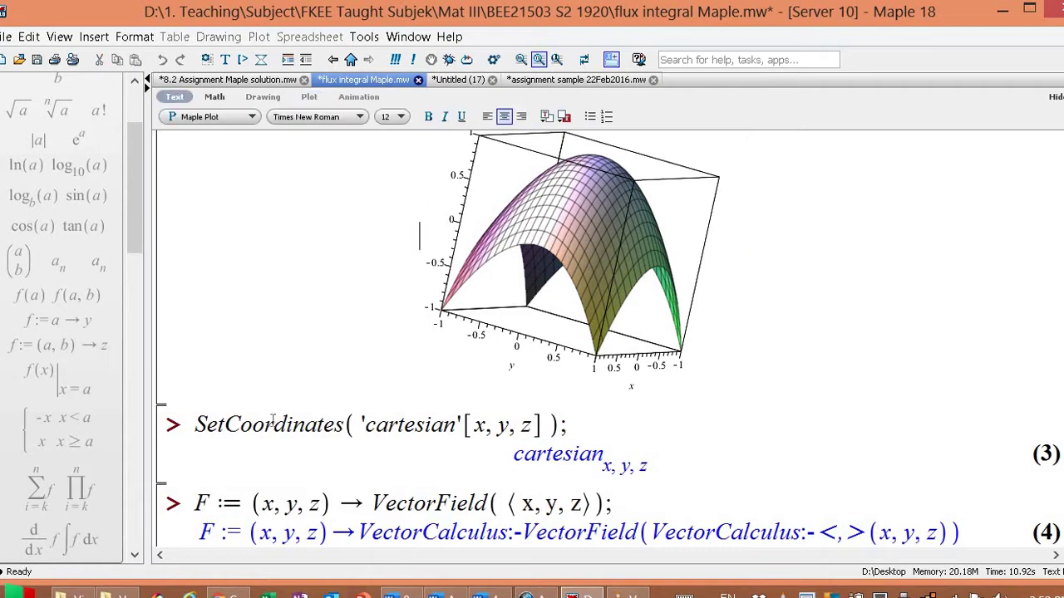
Try to re-execute the SetCoordinates('cartesian'[x, y, z]) command alone, and execute the entire worksheet
click(242, 423)
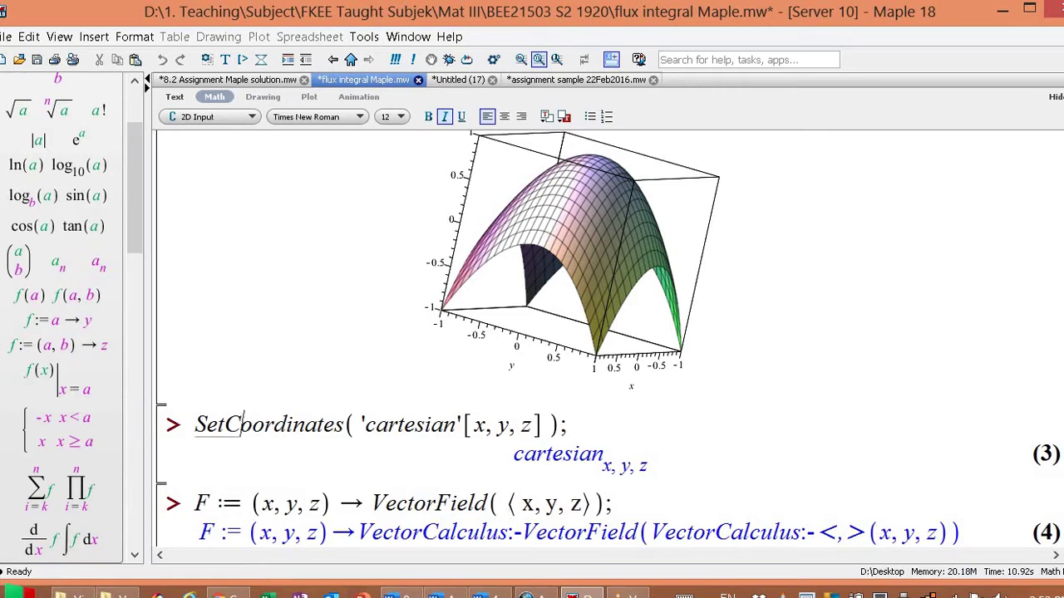
scroll(607, 333, up, 10)
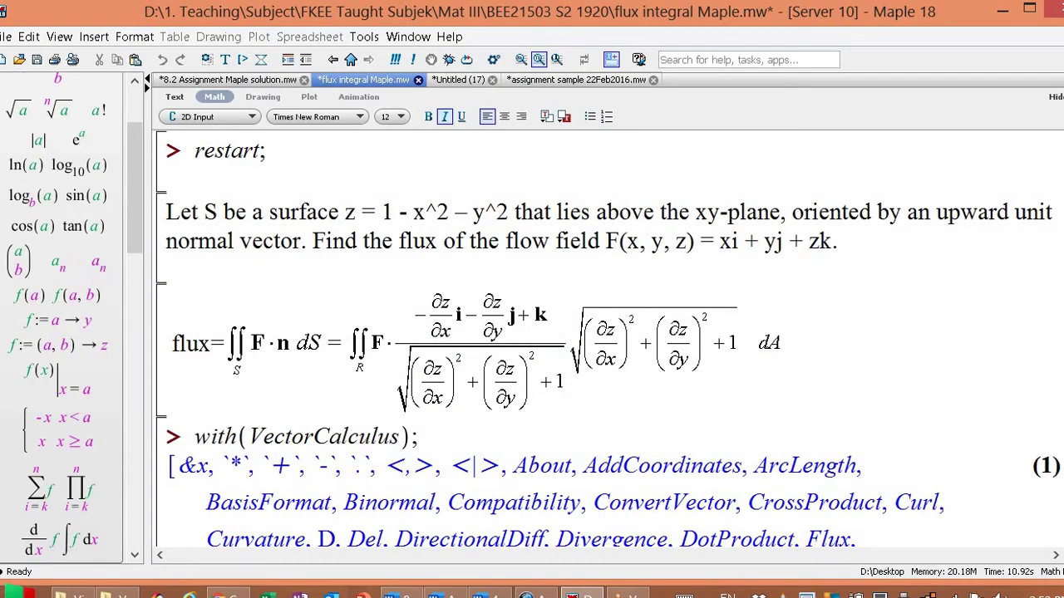
scroll(1057, 295, down, 12)
scroll(1057, 295, up, 3)
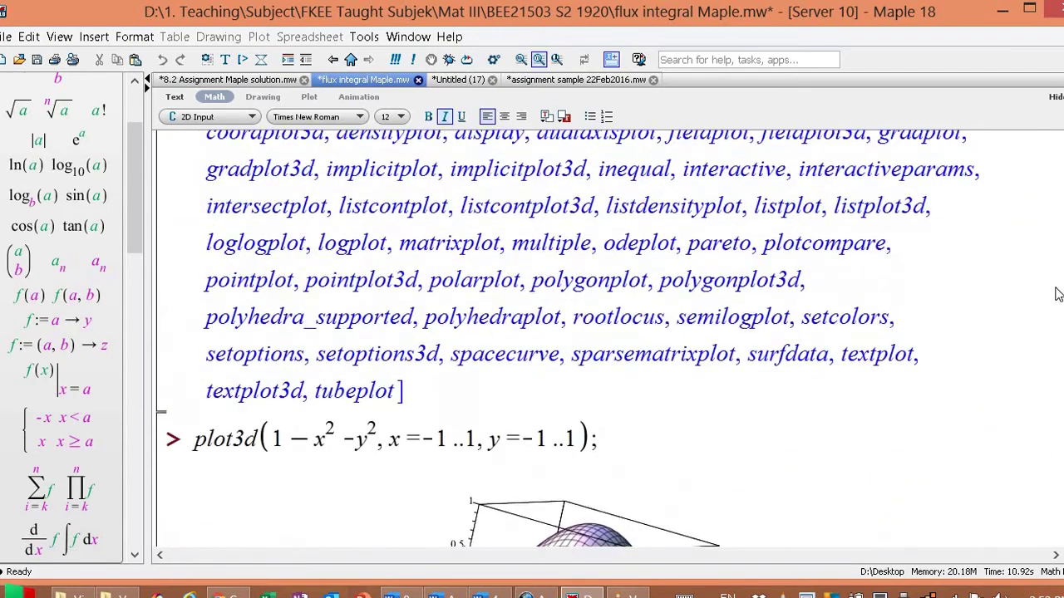
scroll(1057, 295, down, 9)
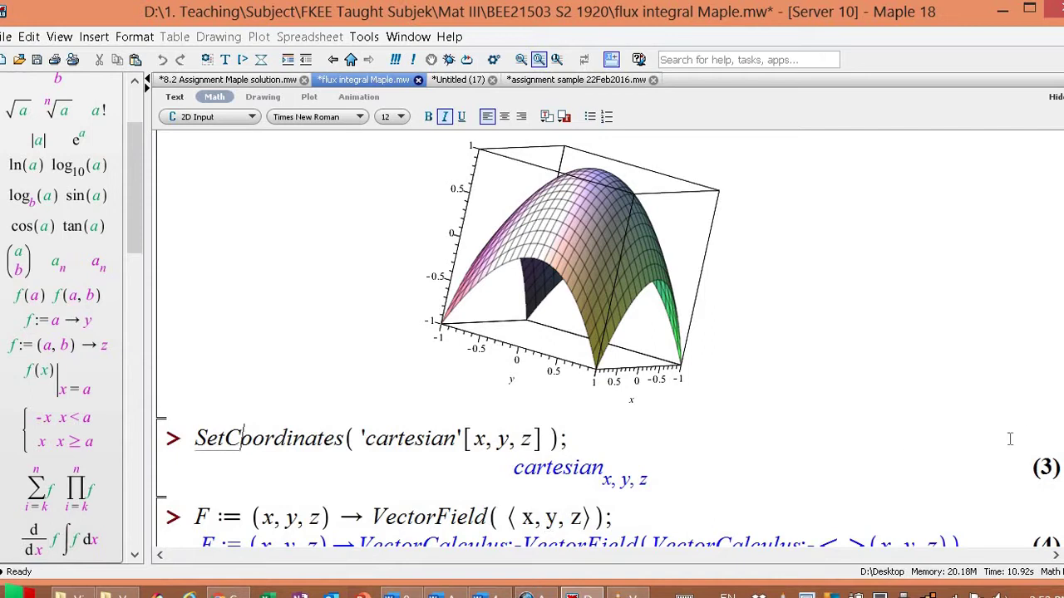
click(638, 450)
key(Return)
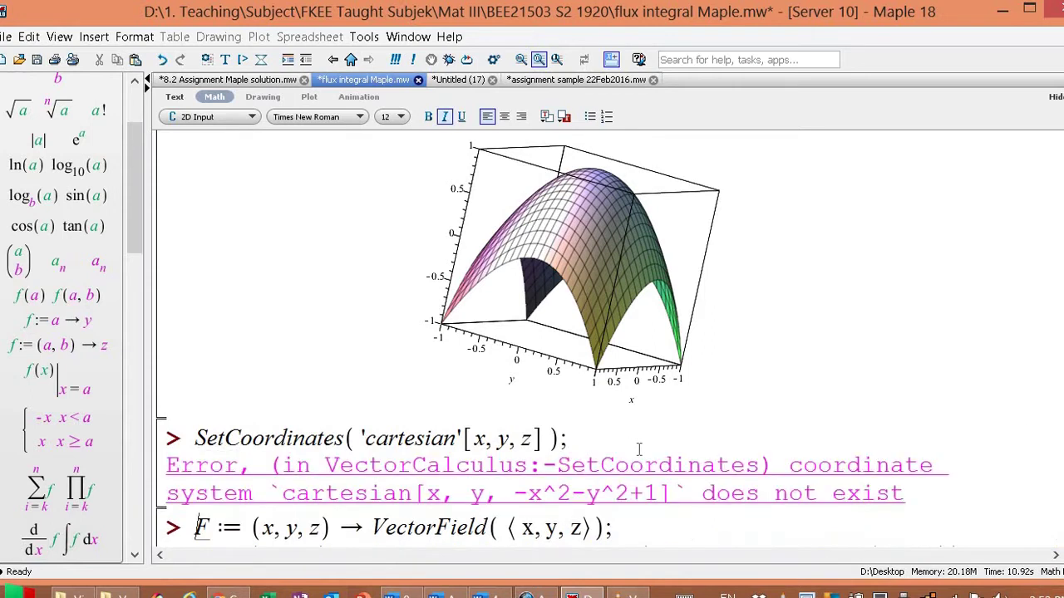
click(396, 61)
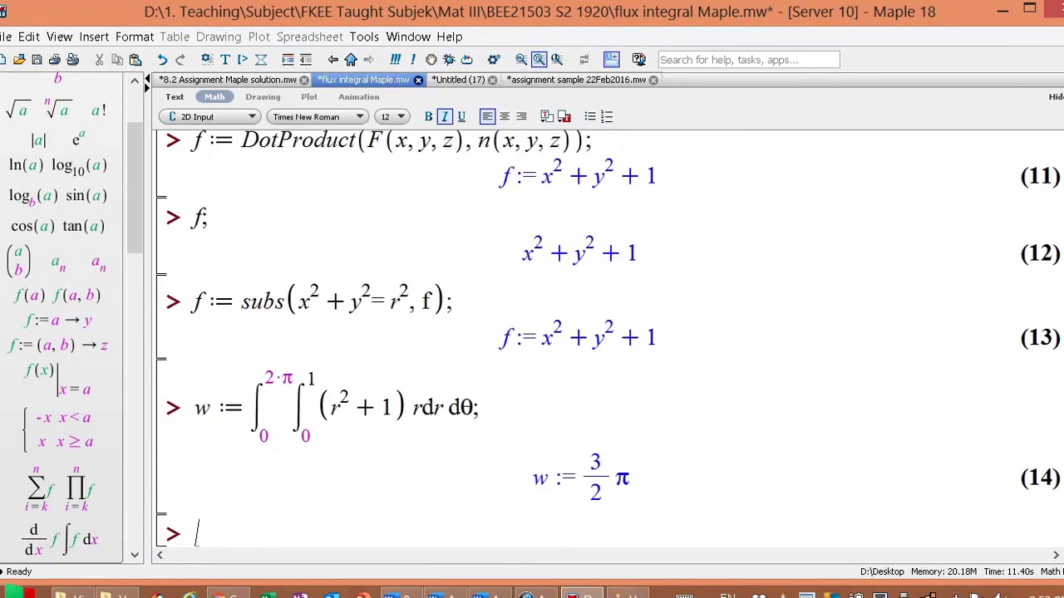
Execute the restart command at the worksheet's beginning and load the VectorCalculus and plots packages
scroll(608, 339, up, 20)
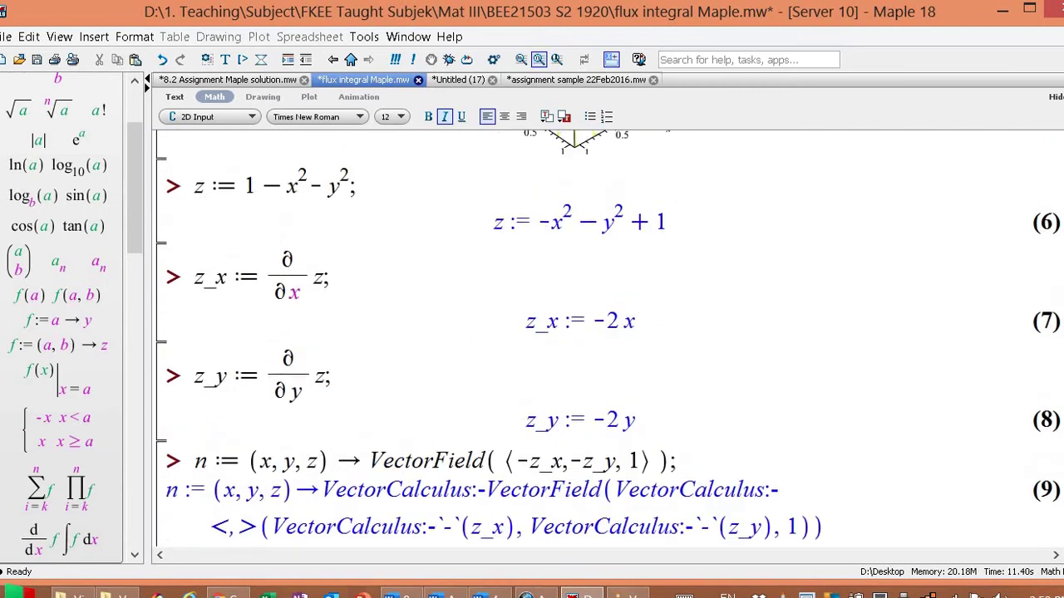
scroll(264, 165, up, 10)
click(246, 150)
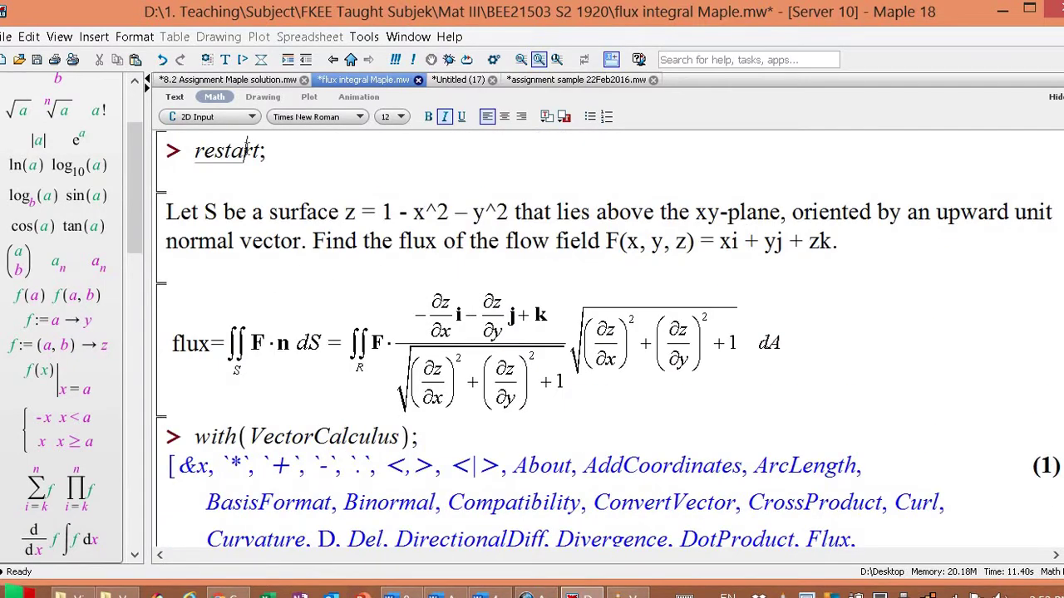
key(Return)
key(Return)
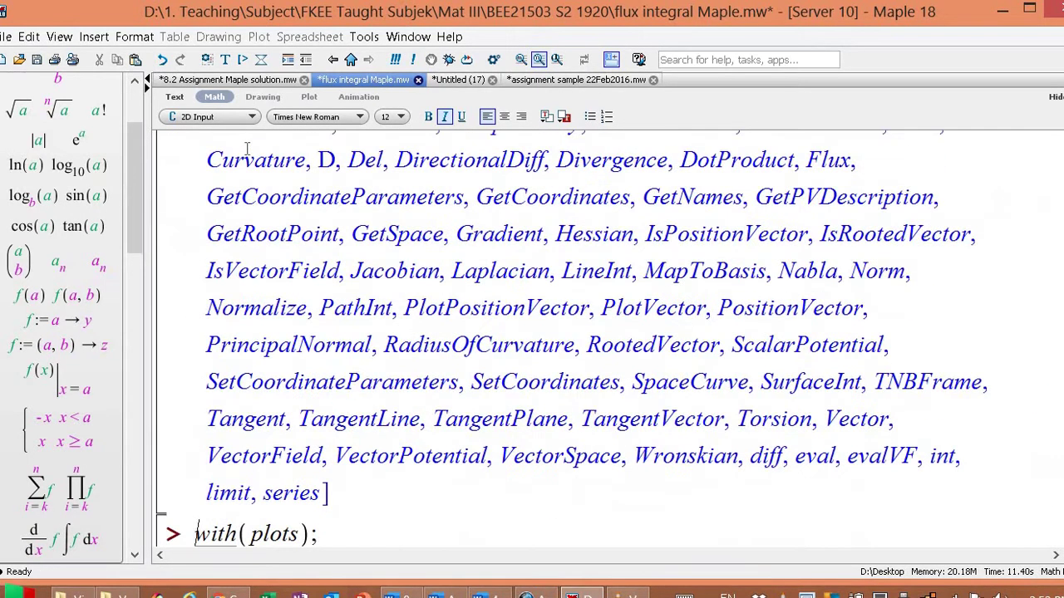
key(Return)
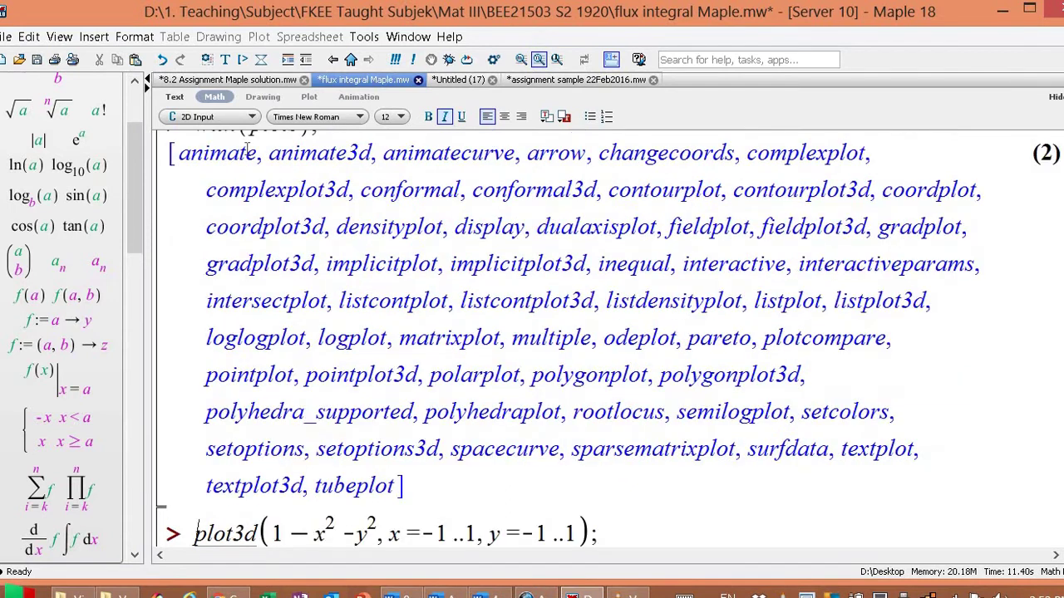
Execute the commands from plot3d through F(x,y,z) to plot the surface and define the cartesian vector field F with components x, y, z
key(Return)
key(Return)
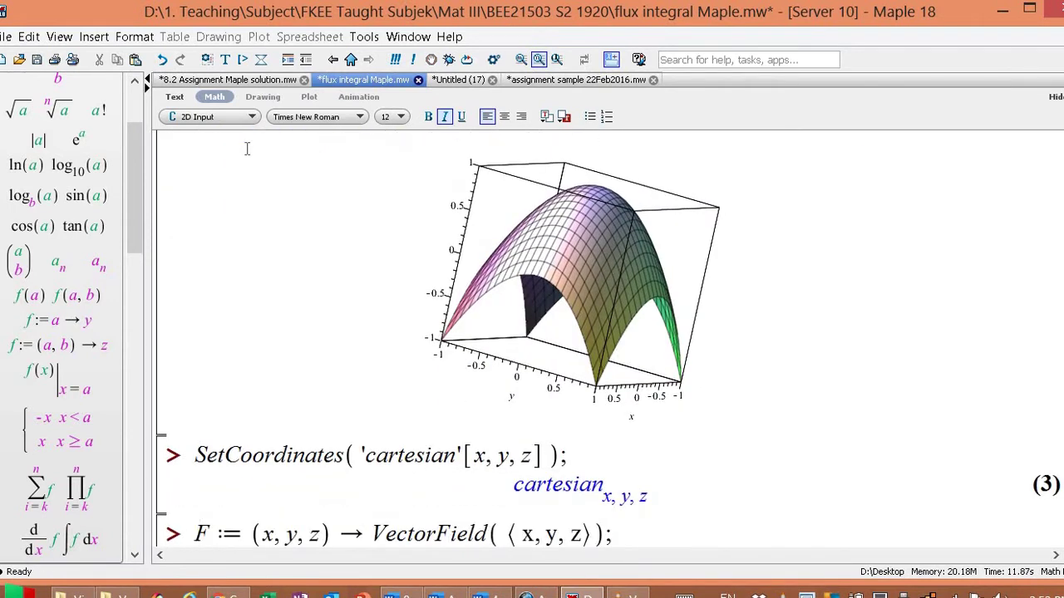
key(Return)
key(Return)
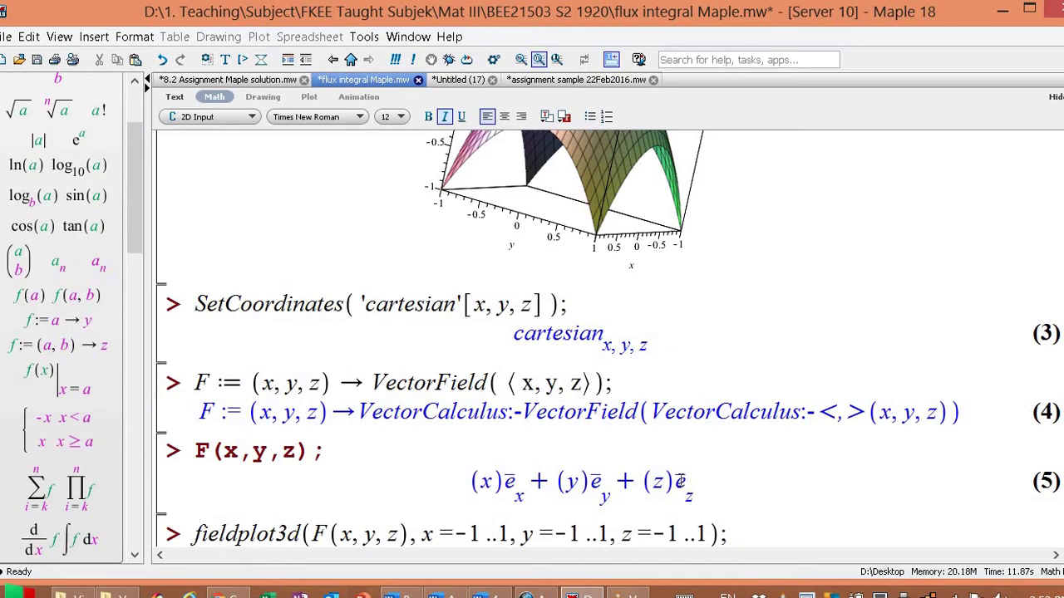
Plot the vector field F with fieldplot3d over −1..1 on each axis and rotate the plot to angles 63, 63 and 20
key(Return)
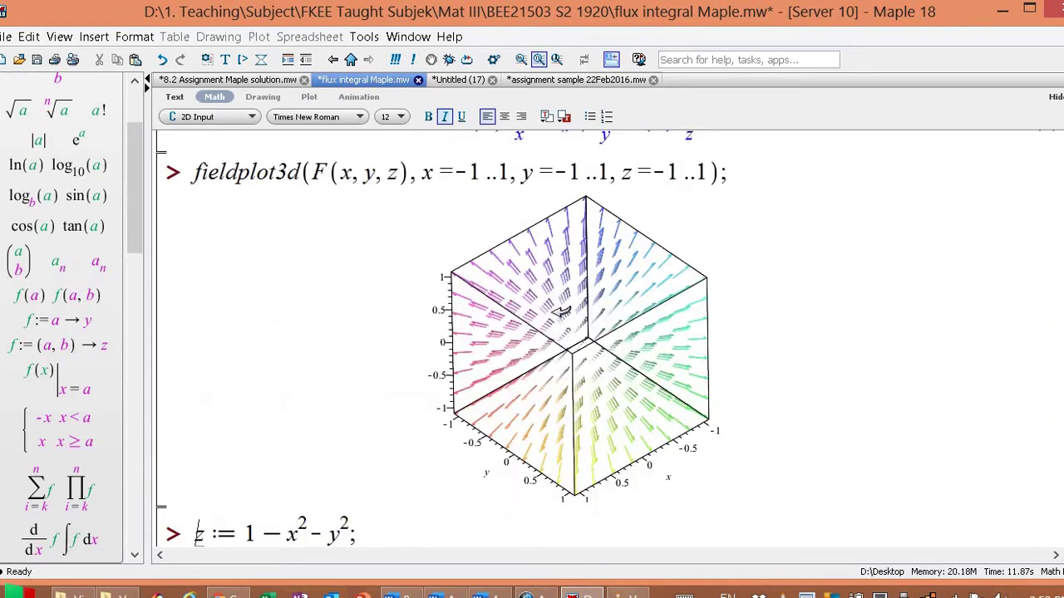
drag(633, 368, 651, 350)
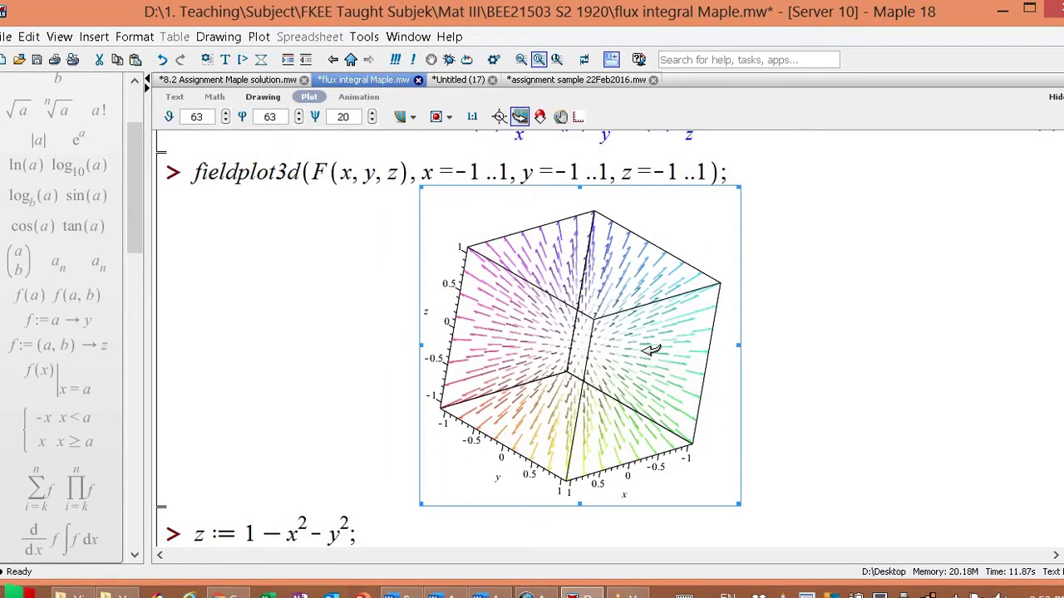
click(405, 537)
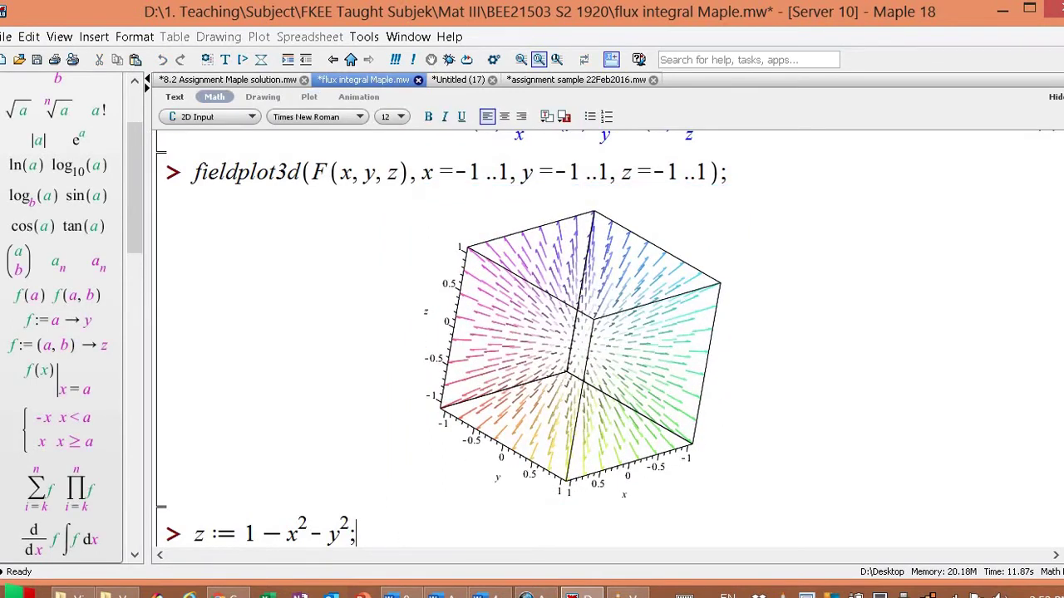
Execute the definition z := 1 − x² − y² and the partial derivatives z_x and z_y
scroll(512, 307, up, 10)
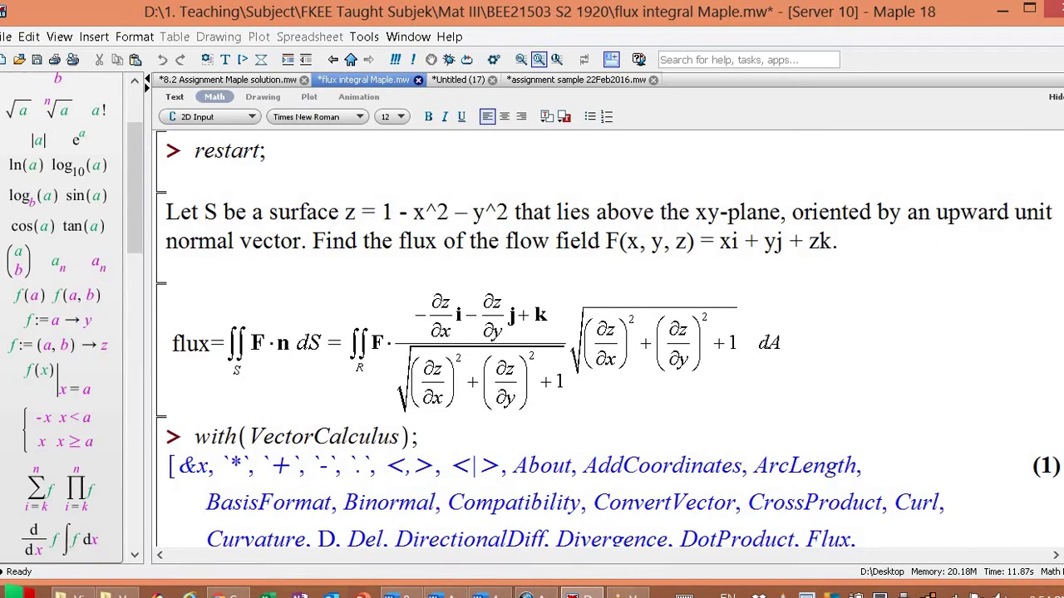
scroll(1037, 372, down, 20)
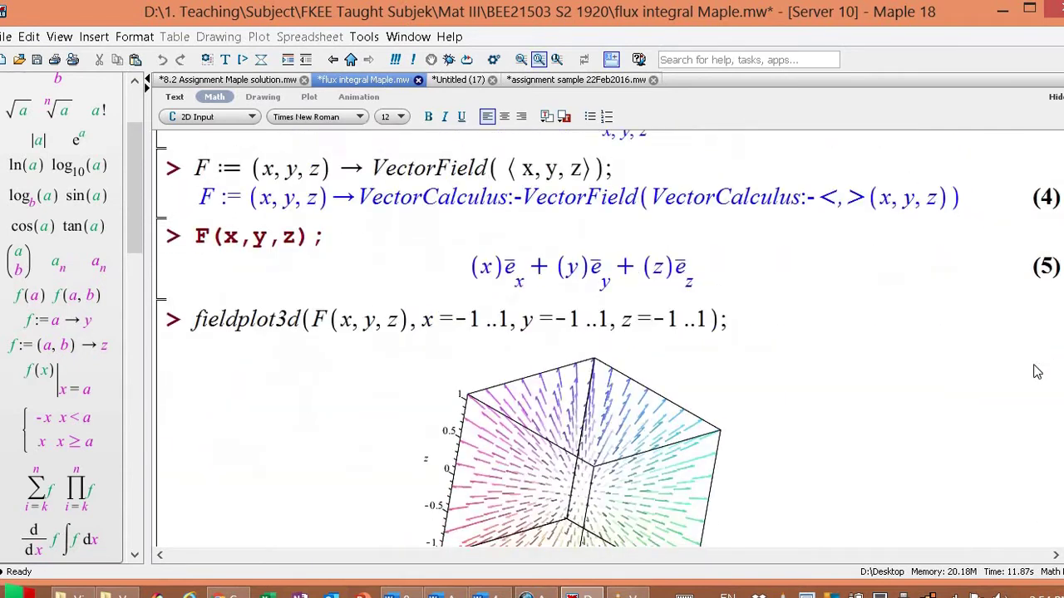
scroll(1037, 372, down, 5)
click(370, 389)
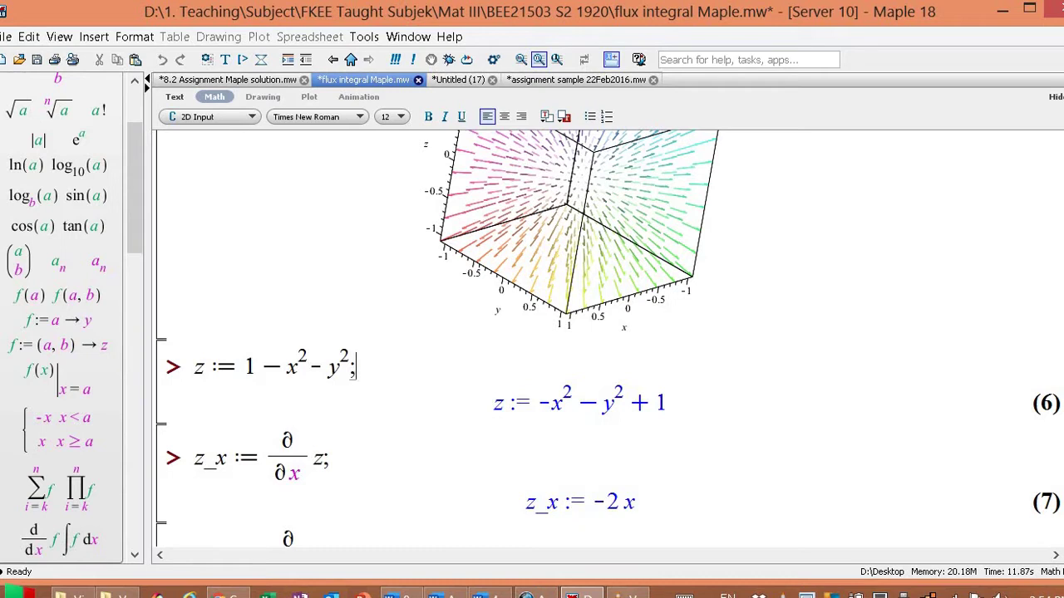
key(Return)
scroll(358, 450, down, 1)
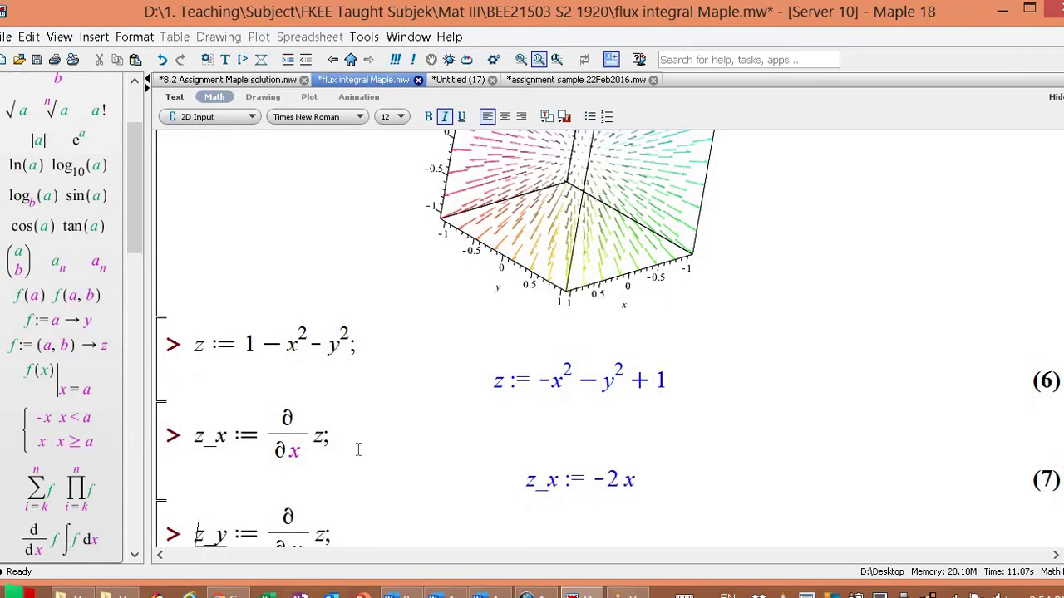
scroll(359, 449, down, 3)
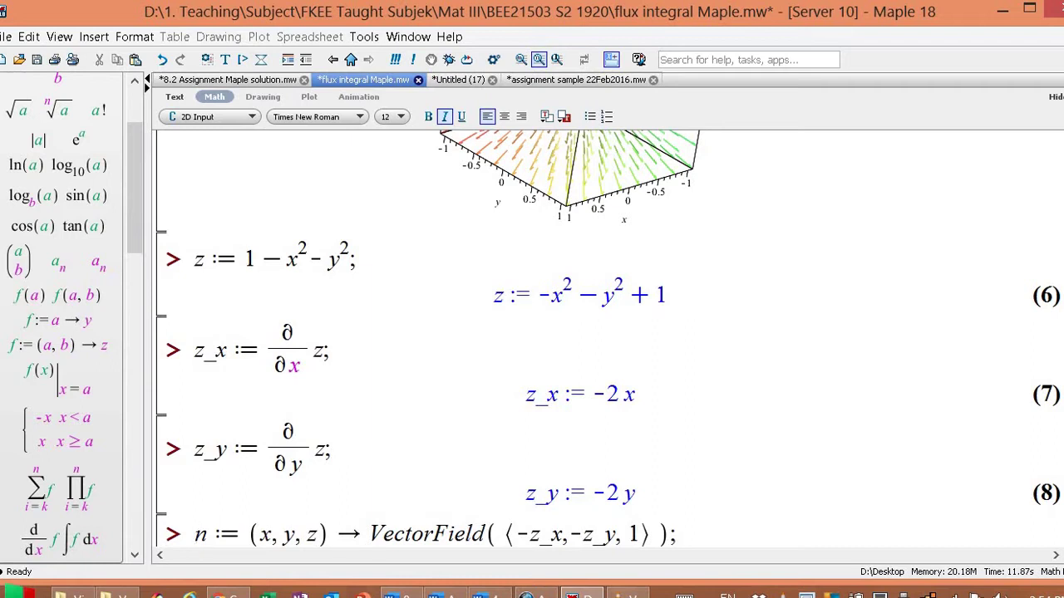
key(Return)
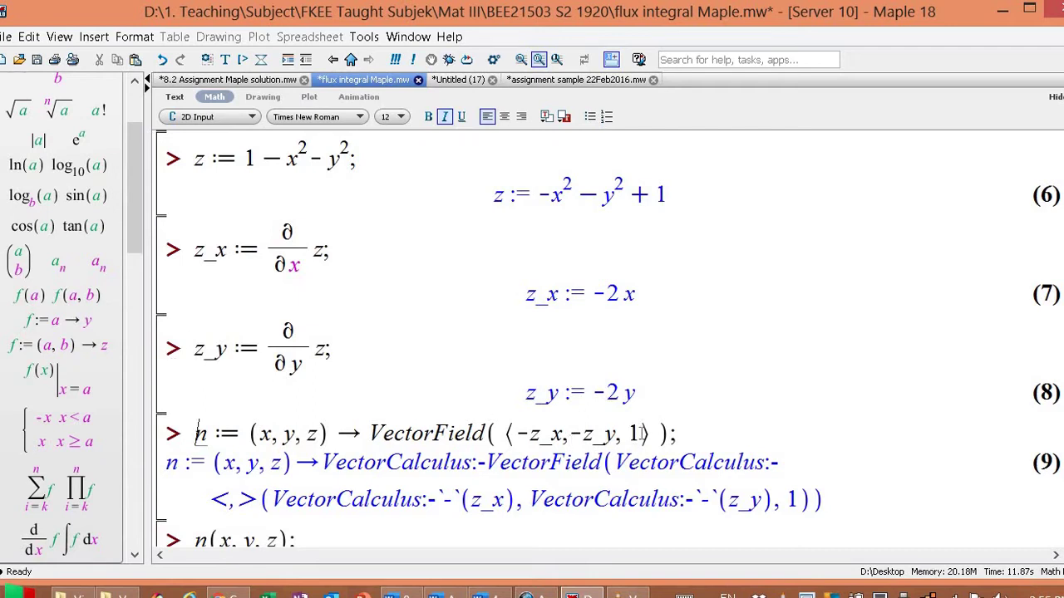
Execute the normal vector field n with components −z_x, −z_y, 1 and assign its dot product with F to f
key(Return)
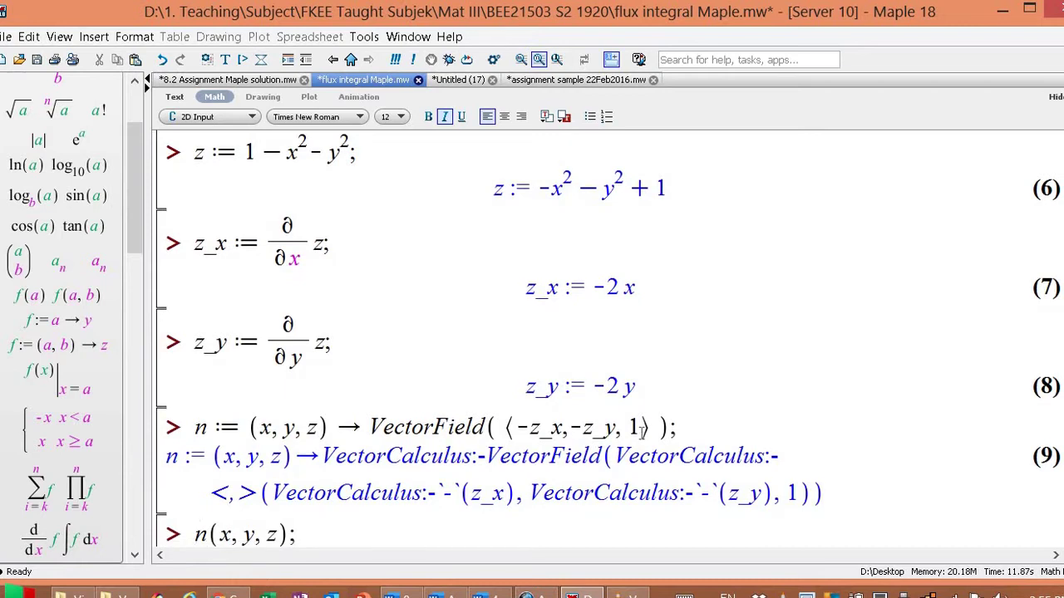
key(Return)
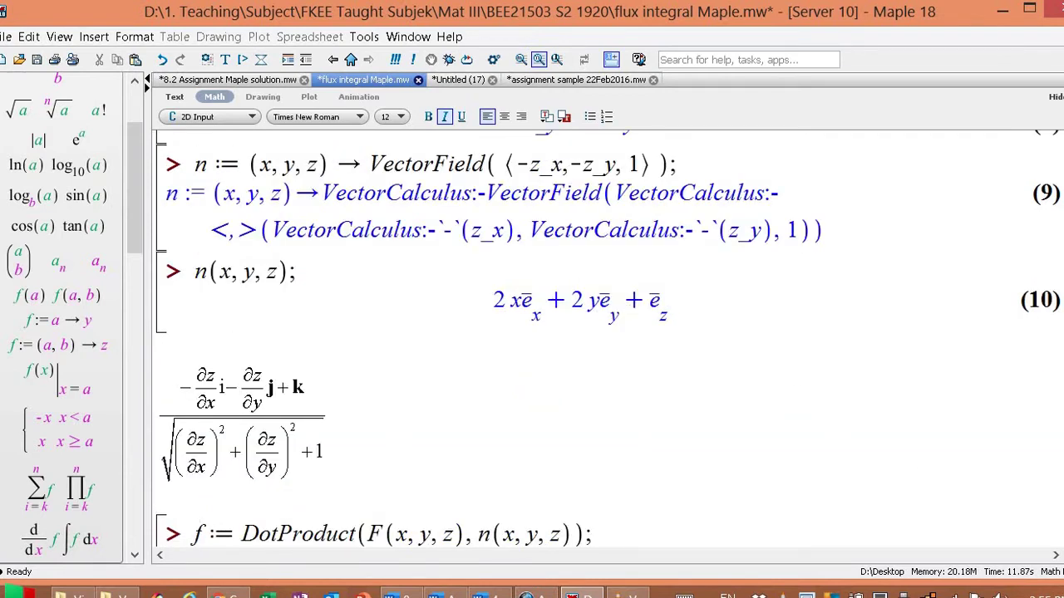
key(Return)
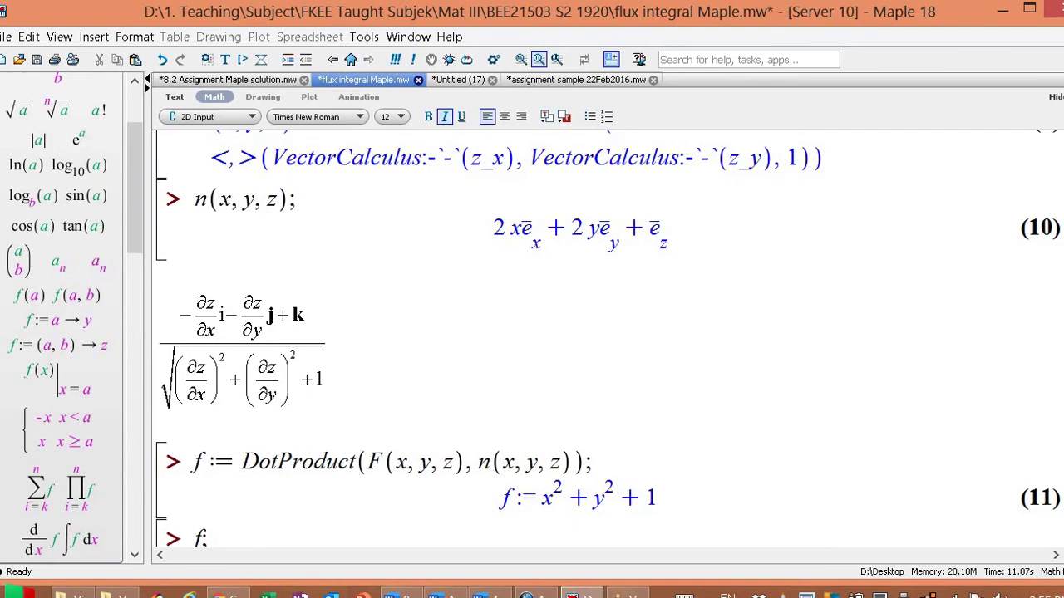
Examine the flux integral formula alongside the dot product and substitution outputs for f
scroll(606, 340, up, 20)
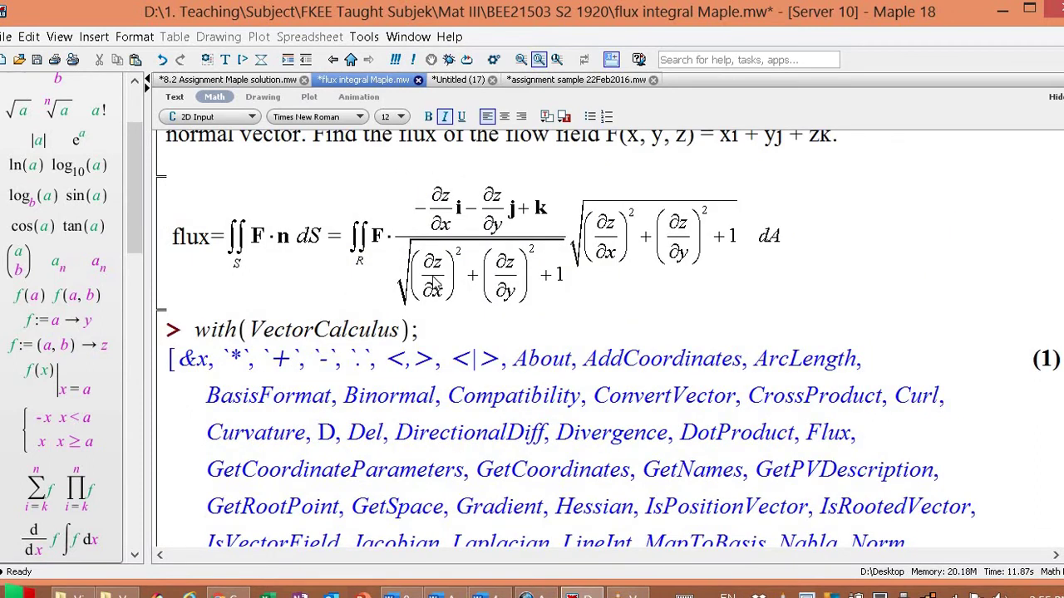
drag(1059, 349, 1052, 483)
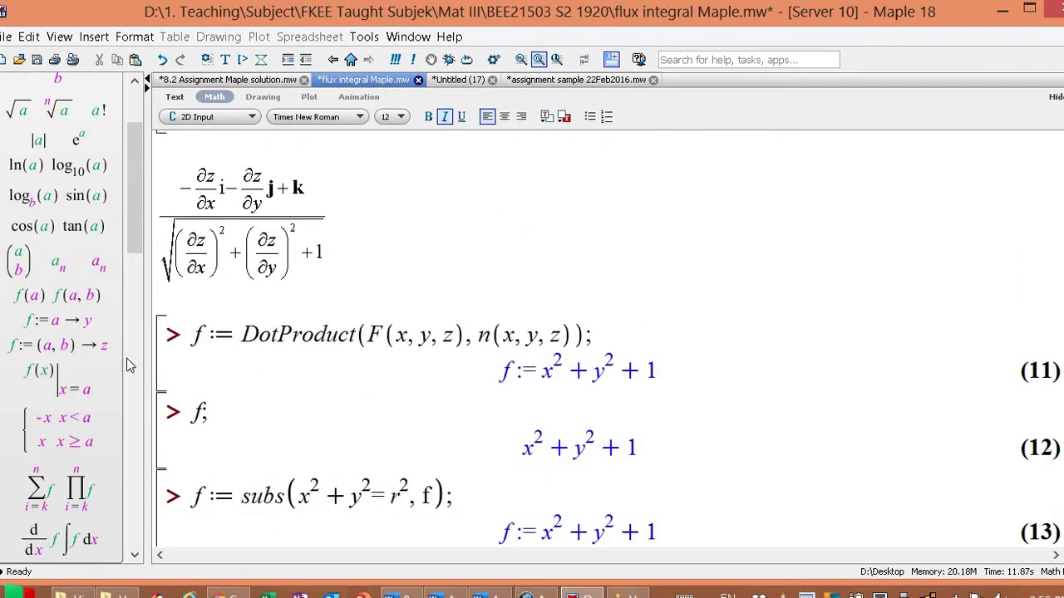
click(652, 339)
key(Down)
key(Down)
drag(525, 382, 595, 386)
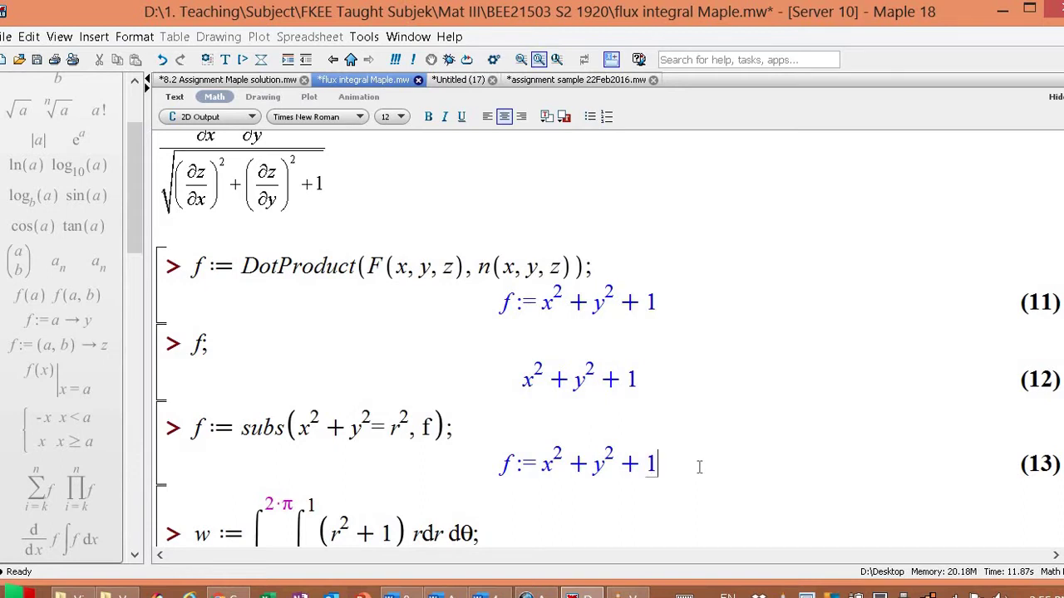
Examine the x² + y² terms in the substitution output for f, the double integral w and the flux problem statement
scroll(942, 504, down, 2)
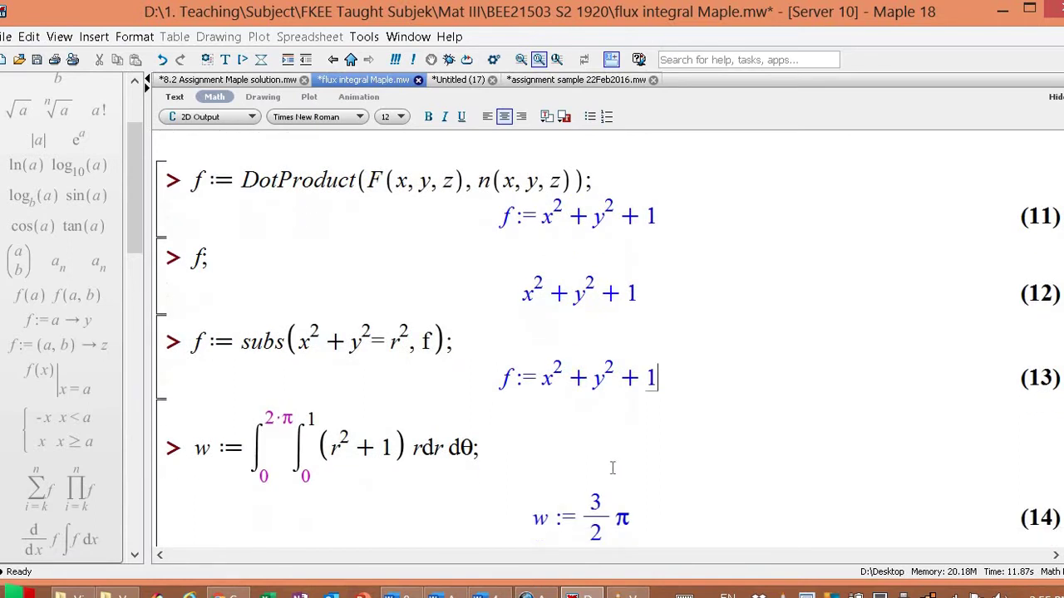
drag(532, 378, 600, 375)
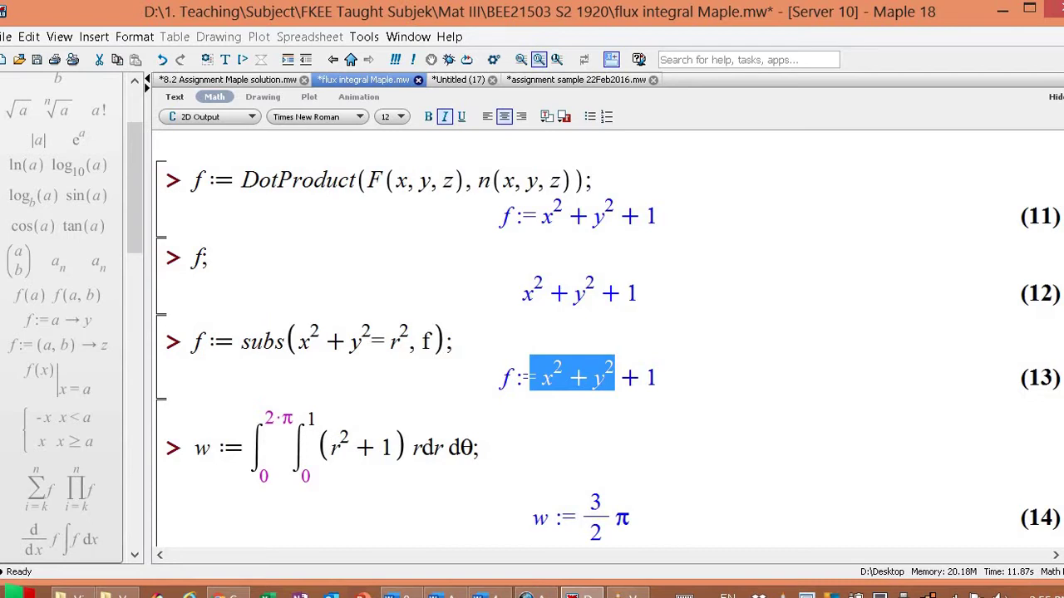
scroll(607, 340, up, 15)
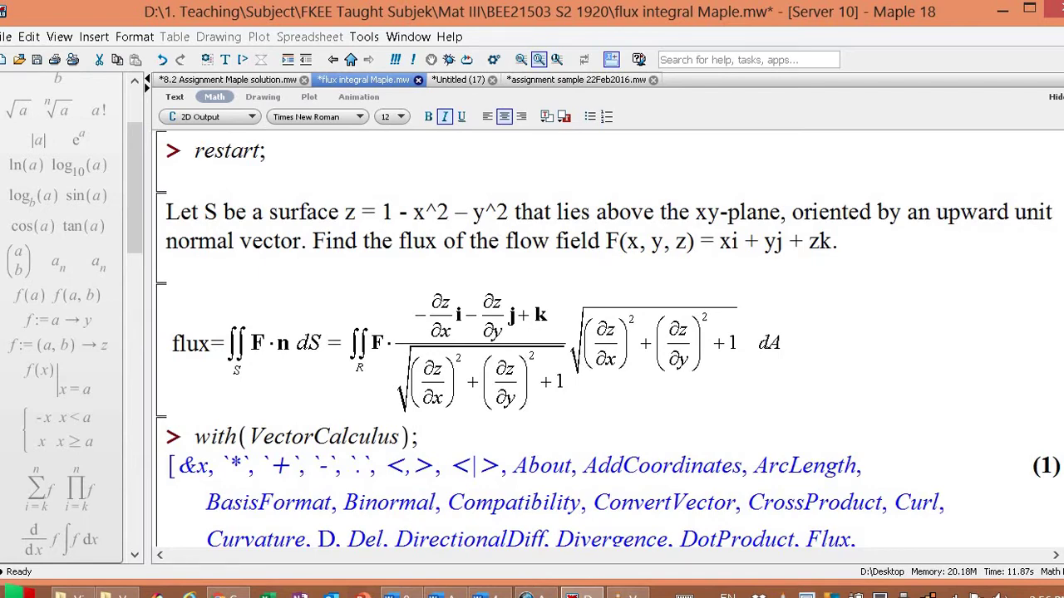
Insert an empty command prompt directly below the plot3d surface plot of 1 − x² − y²
scroll(557, 406, down, 15)
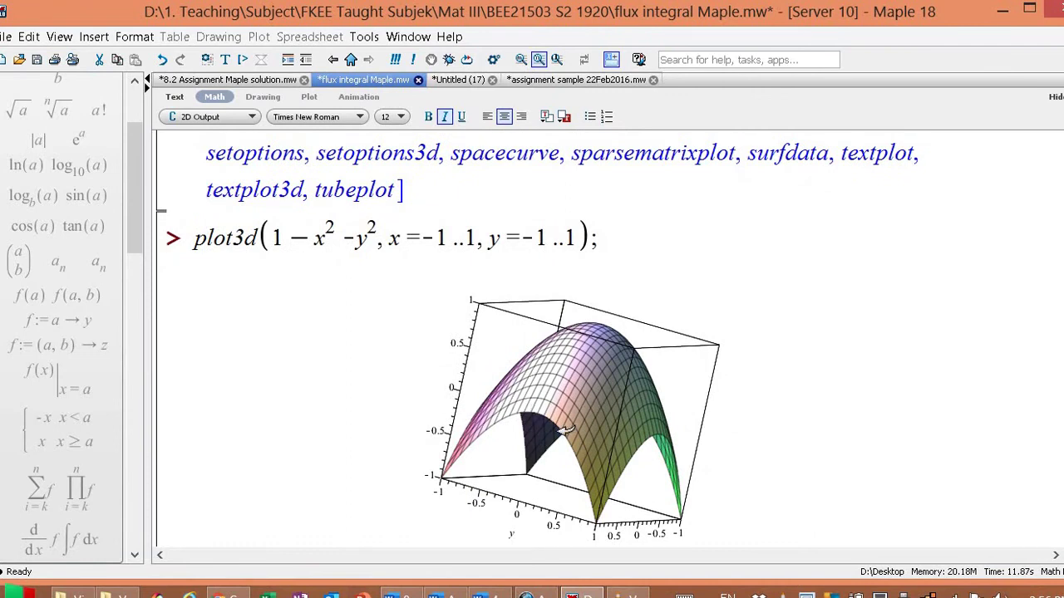
click(613, 258)
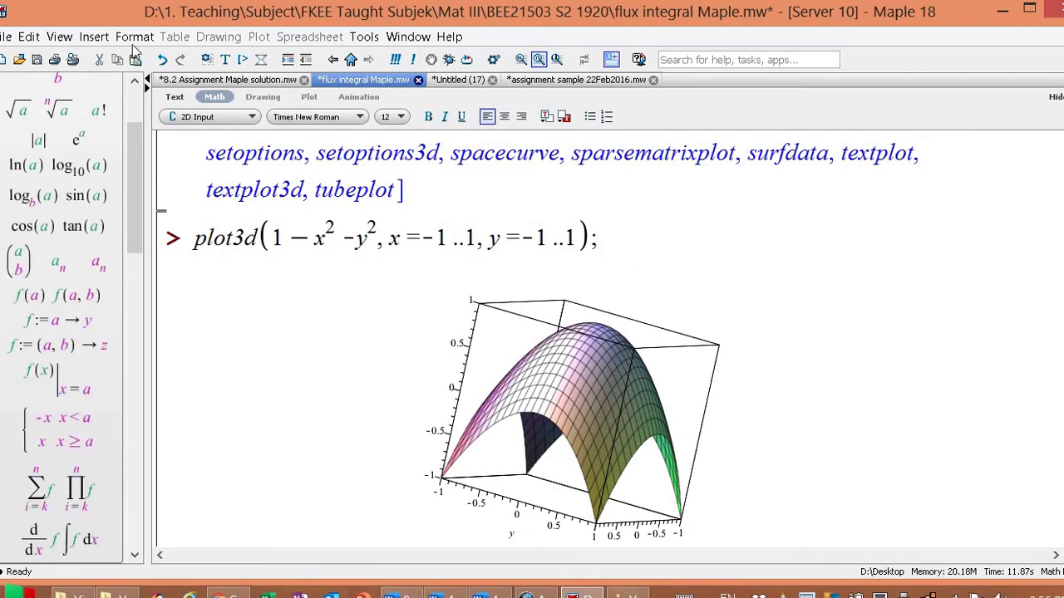
click(242, 60)
scroll(1016, 327, up, 4)
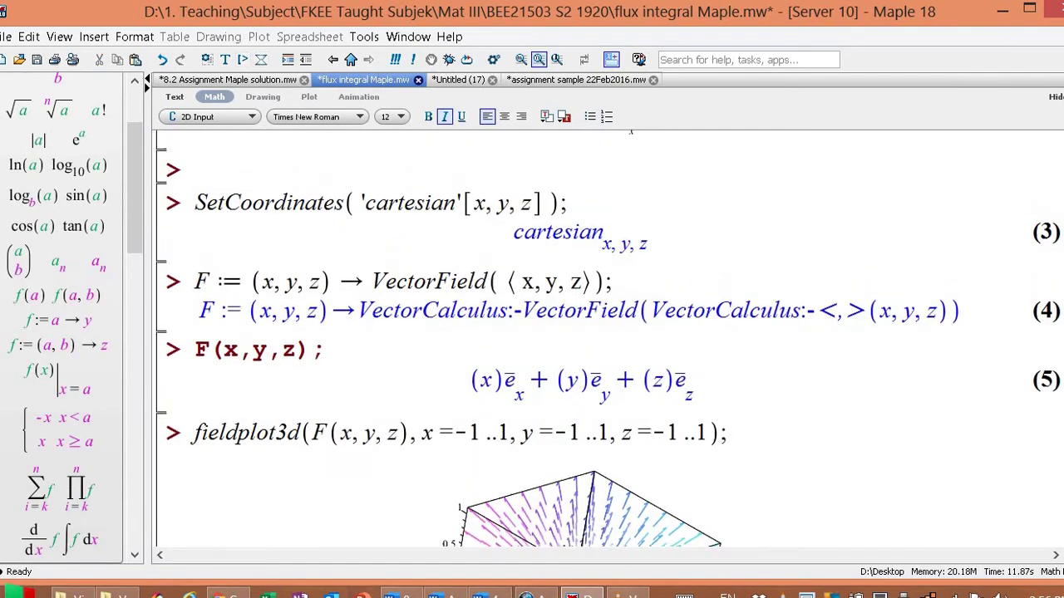
scroll(1016, 327, down, 2)
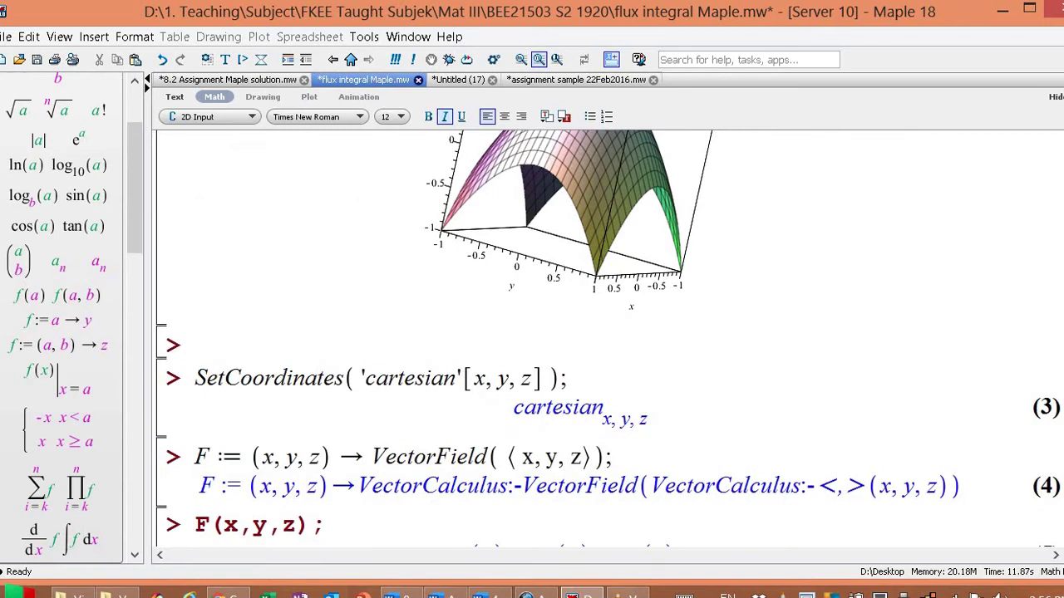
scroll(607, 335, up, 3)
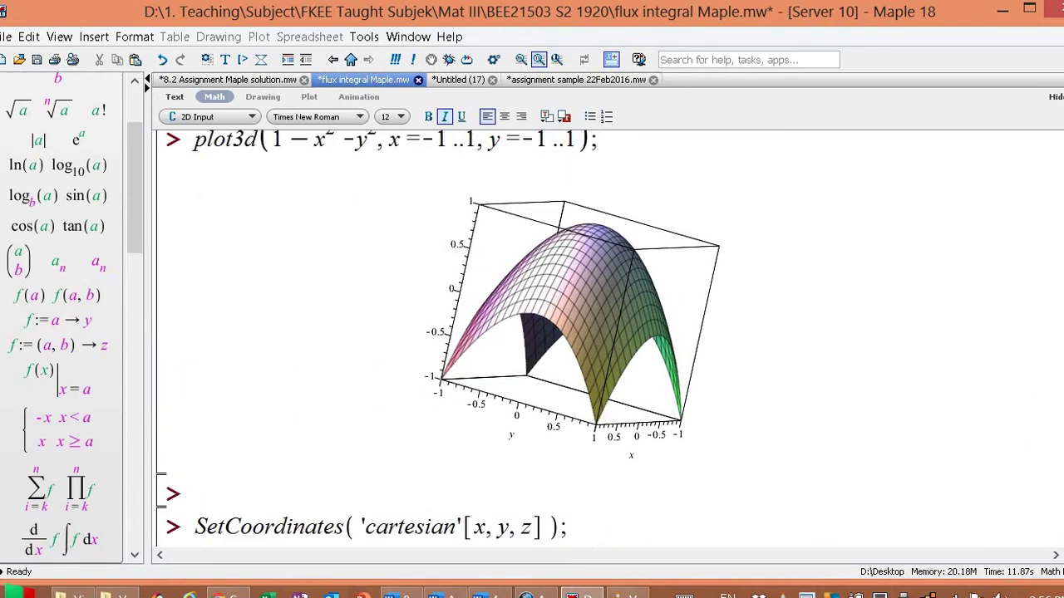
Begin a polarplot command with the equation x^2 + y^2 = 1 as its first argument at the new prompt
text(polarplpot)
key(BackSpace)
key(BackSpace)
key(BackSpace)
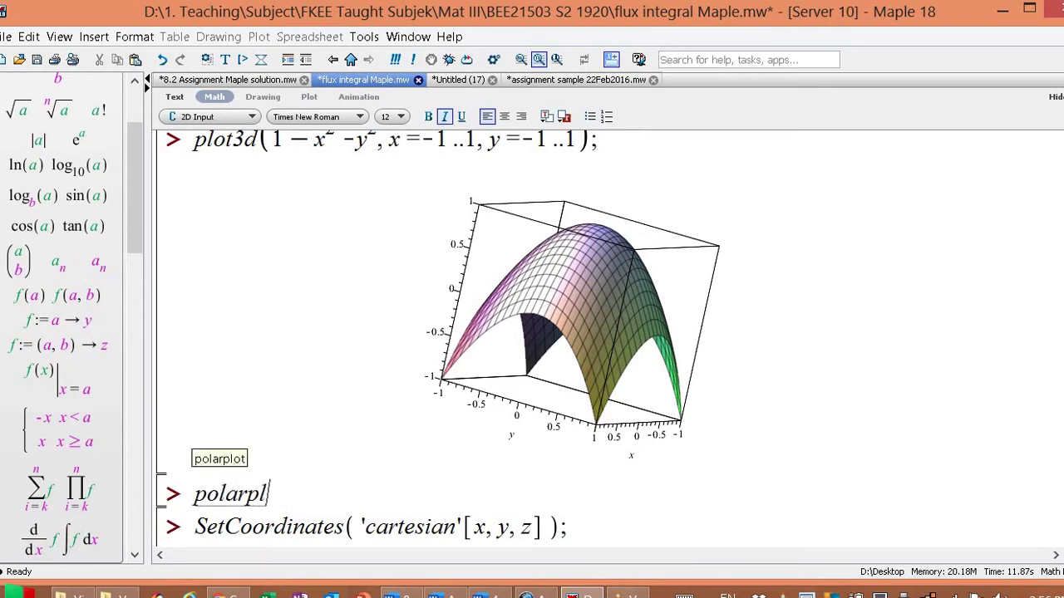
text(ot(x^2)
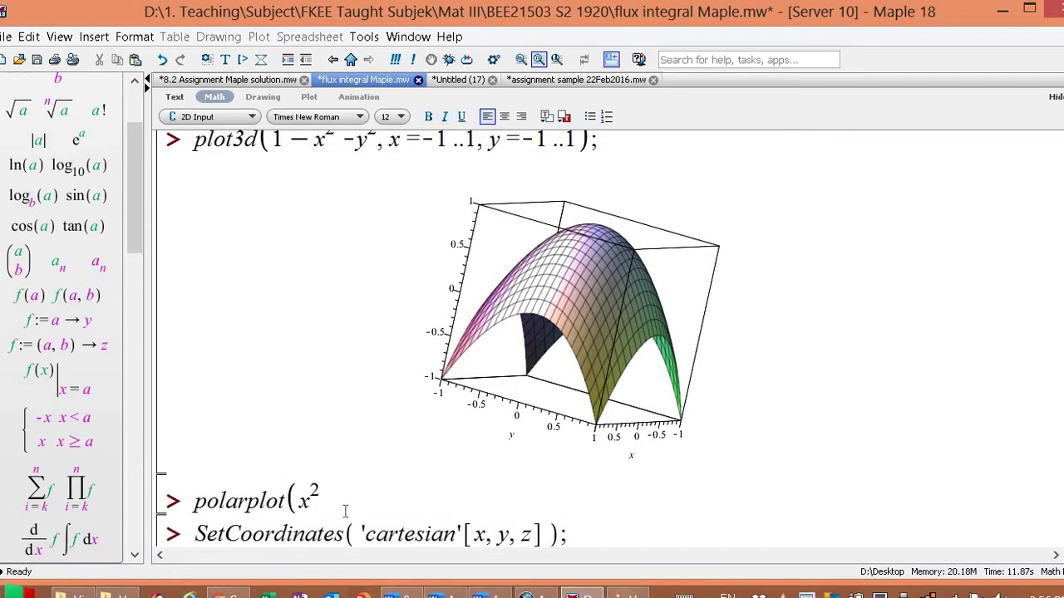
key(Right)
text(+y^2)
double_click(395, 507)
click(395, 507)
text(= 1,)
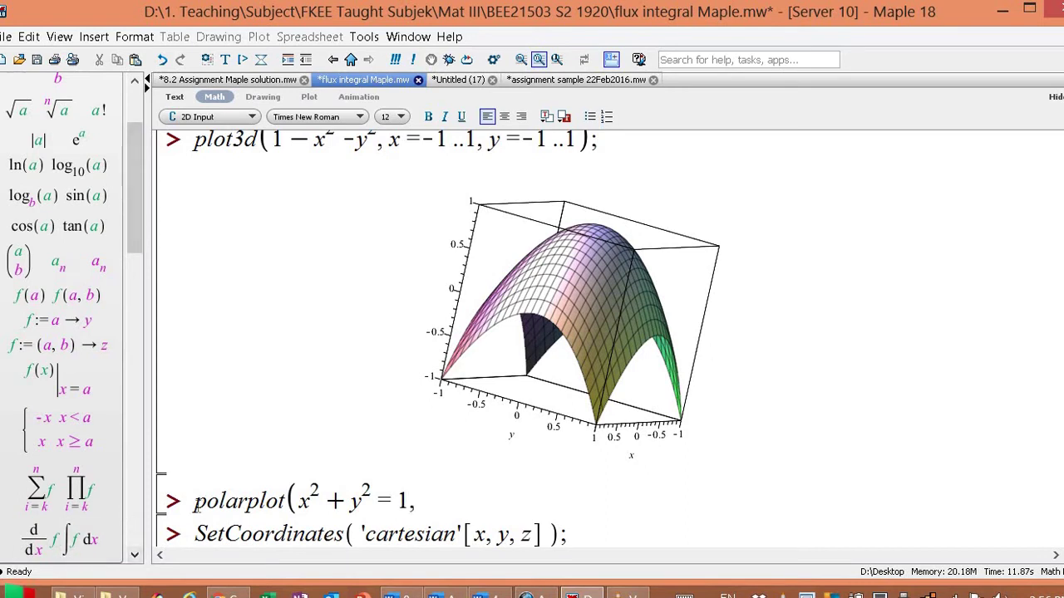
Change the command to implicitplot, add the ranges x = −1..1 and y = −1..1, and execute it
drag(194, 502, 246, 502)
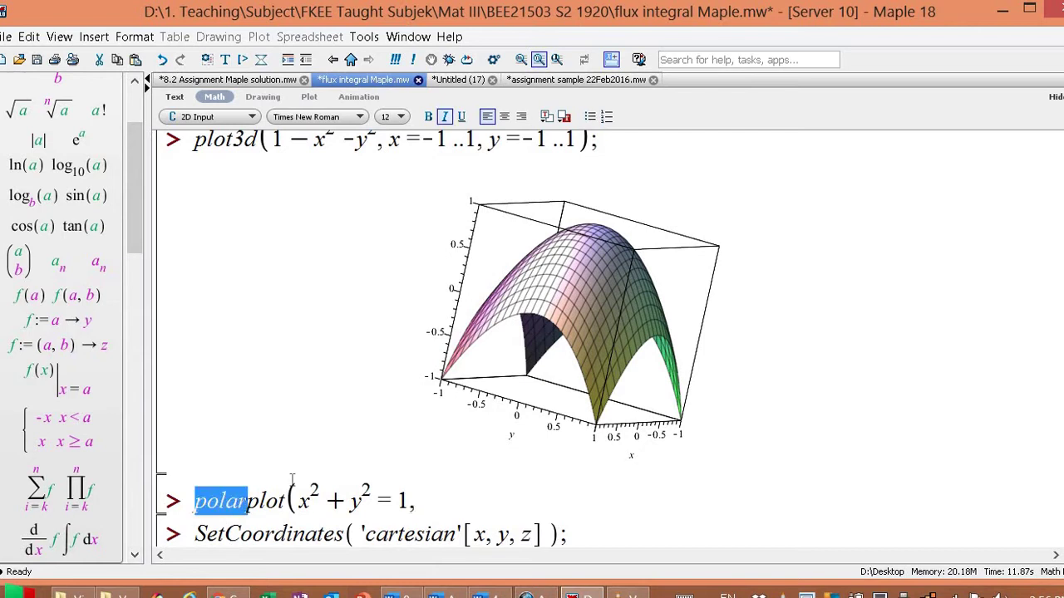
text(implici)
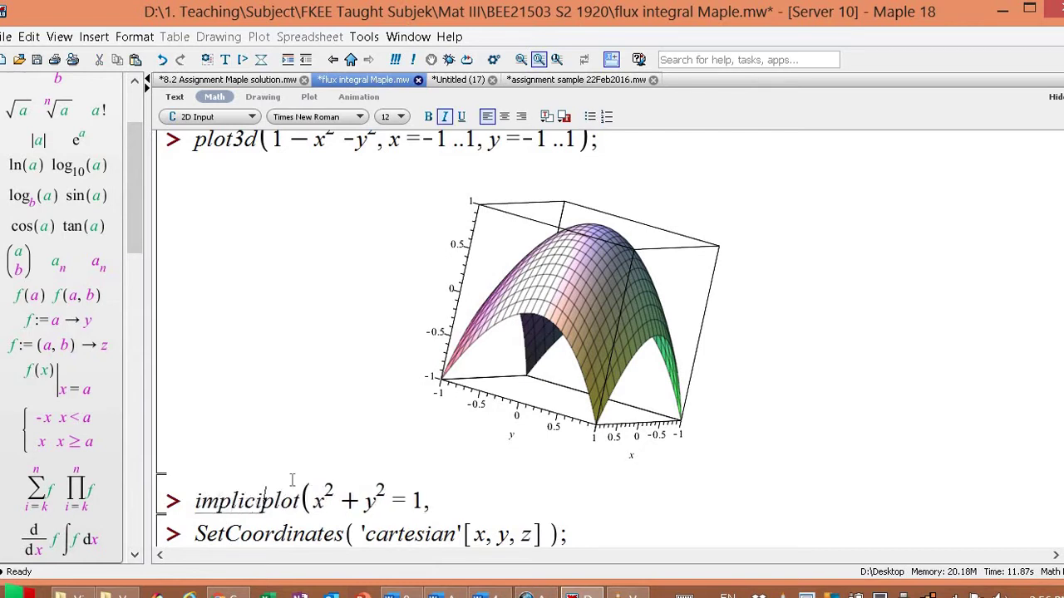
text(t)
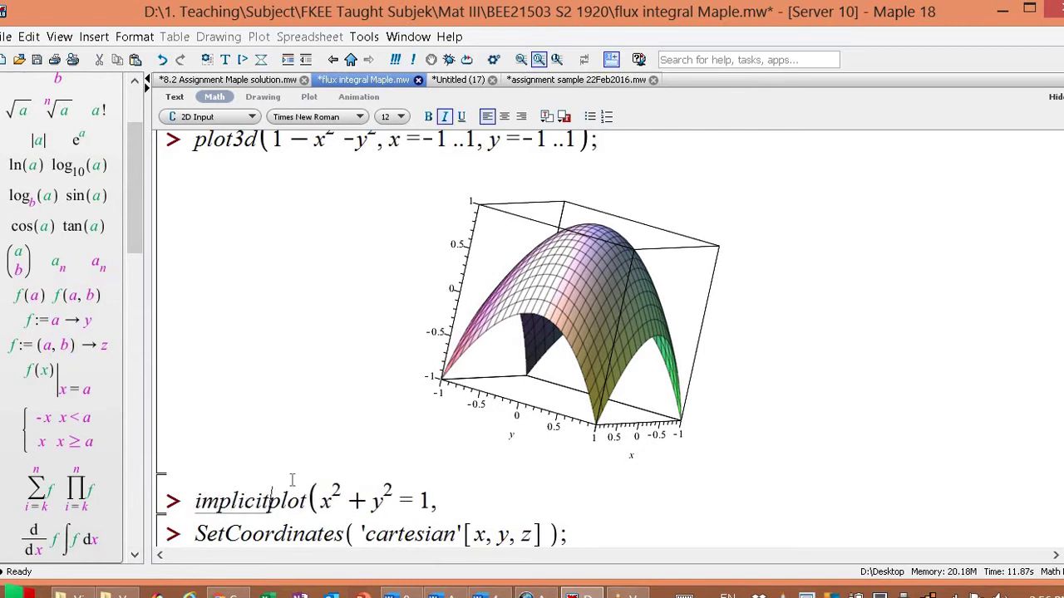
click(474, 504)
text(x =-1 ..1)
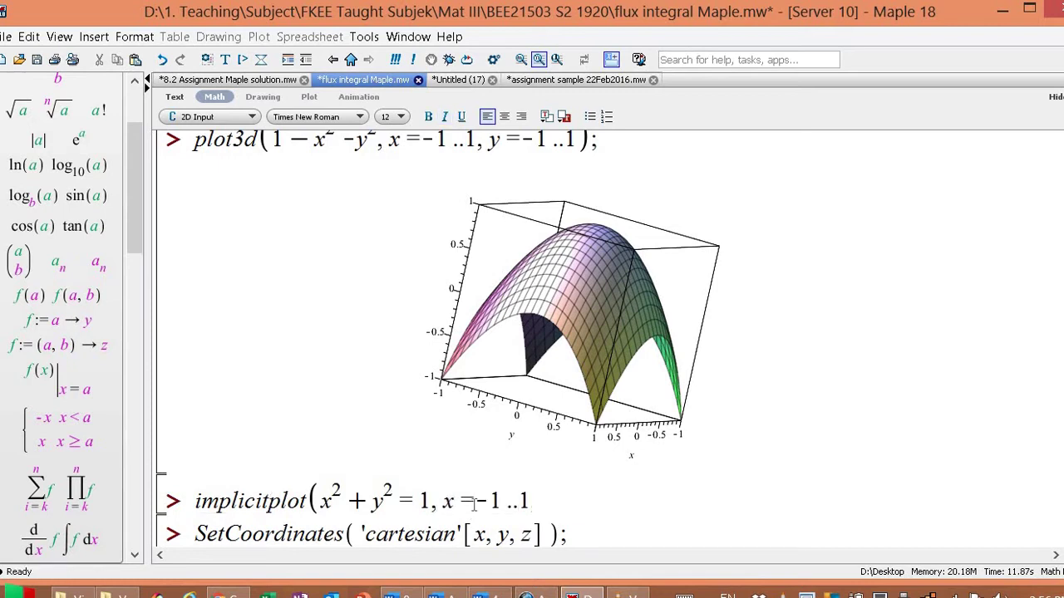
text(, y =-1 ..1);)
key(Return)
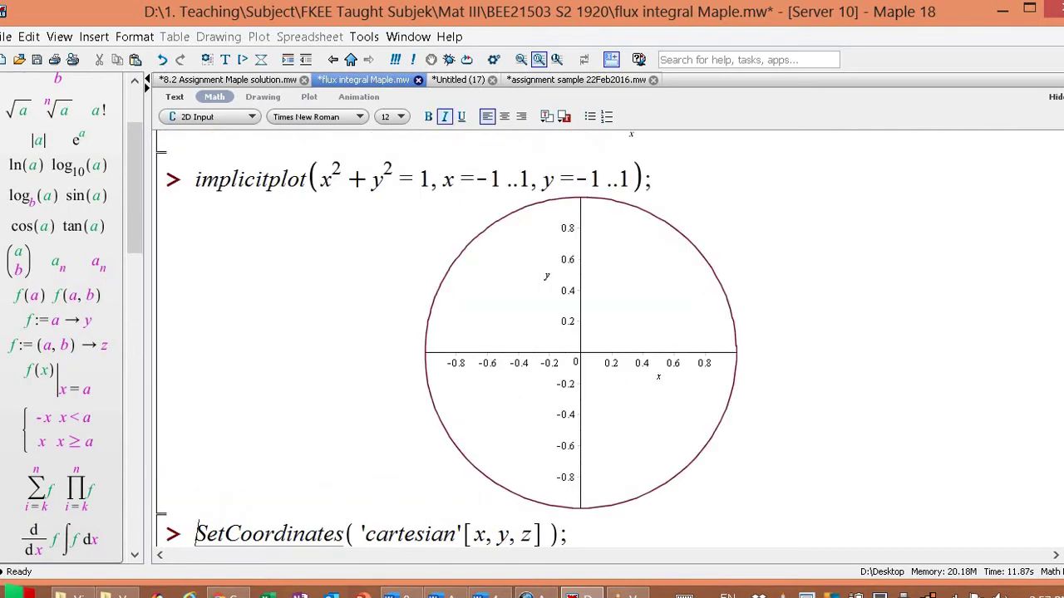
Compare the surface expression 1 − x² − y² and its 3D plot with the circle plot and the limits of integral w
scroll(537, 339, up, 10)
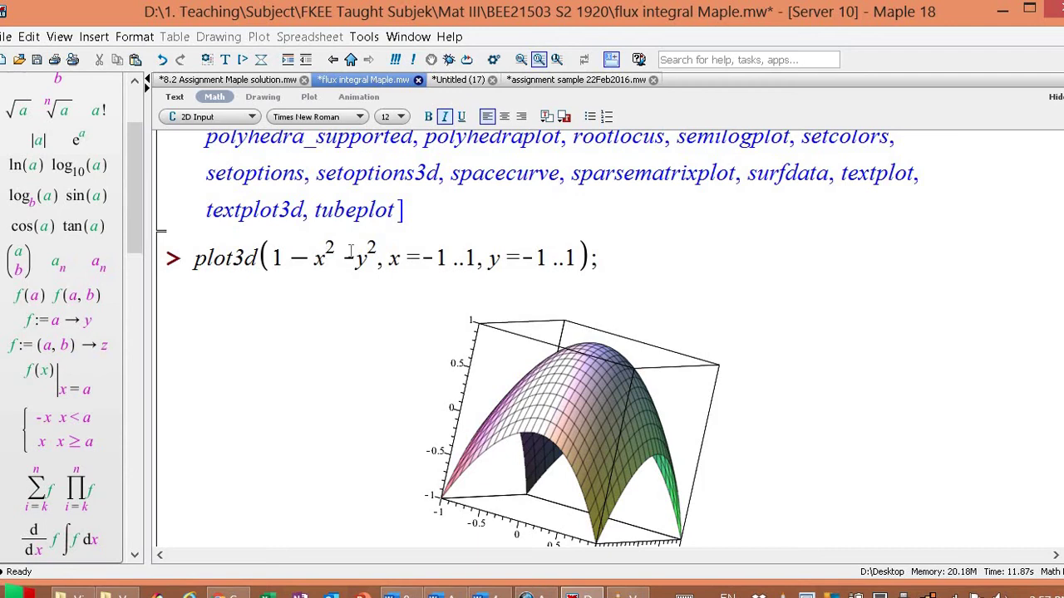
scroll(621, 378, down, 5)
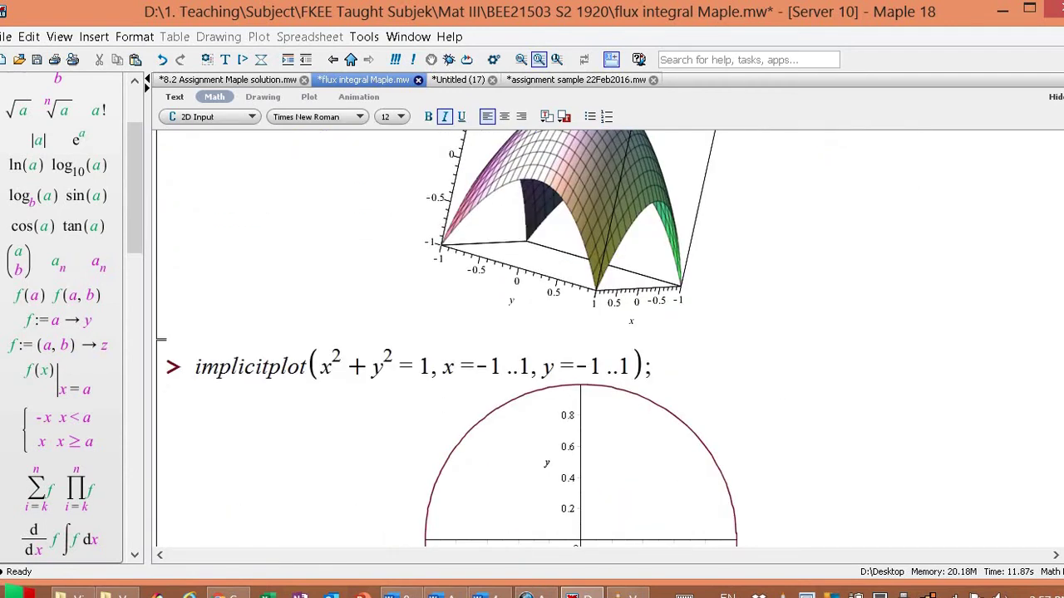
scroll(607, 341, up, 7)
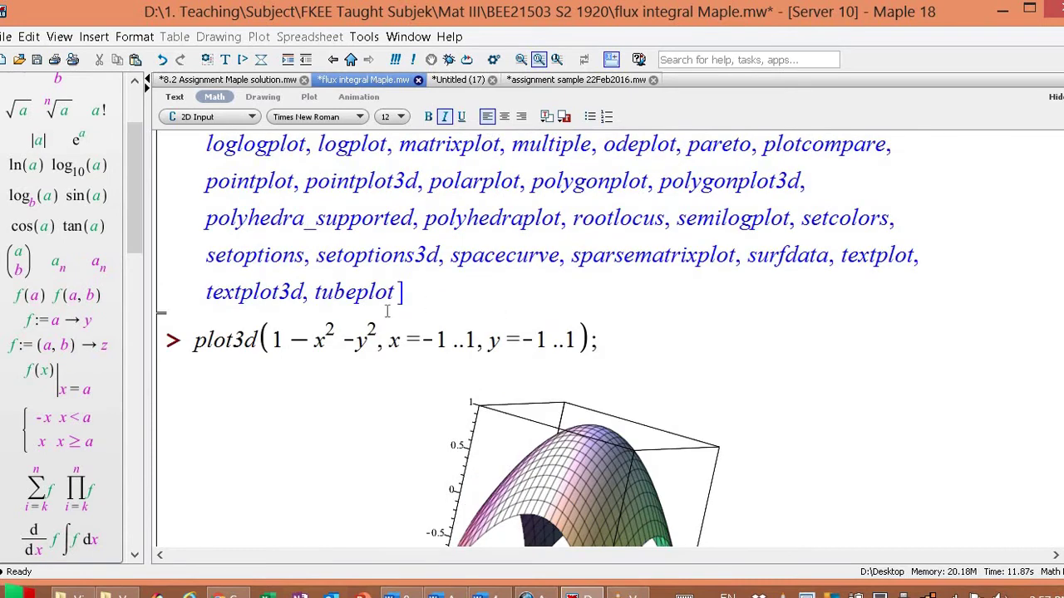
drag(291, 343, 364, 342)
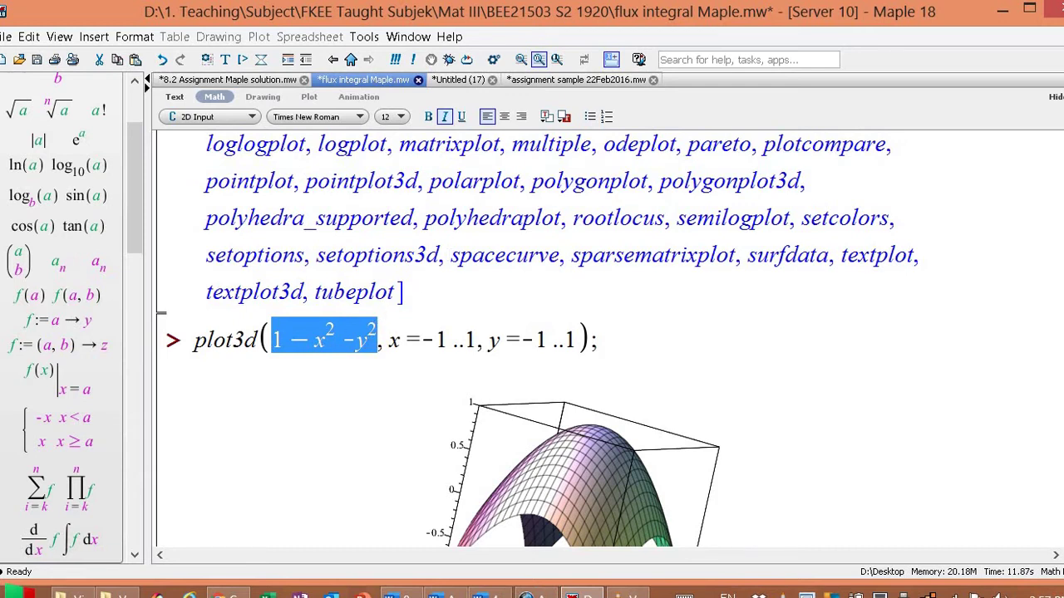
scroll(536, 339, down, 6)
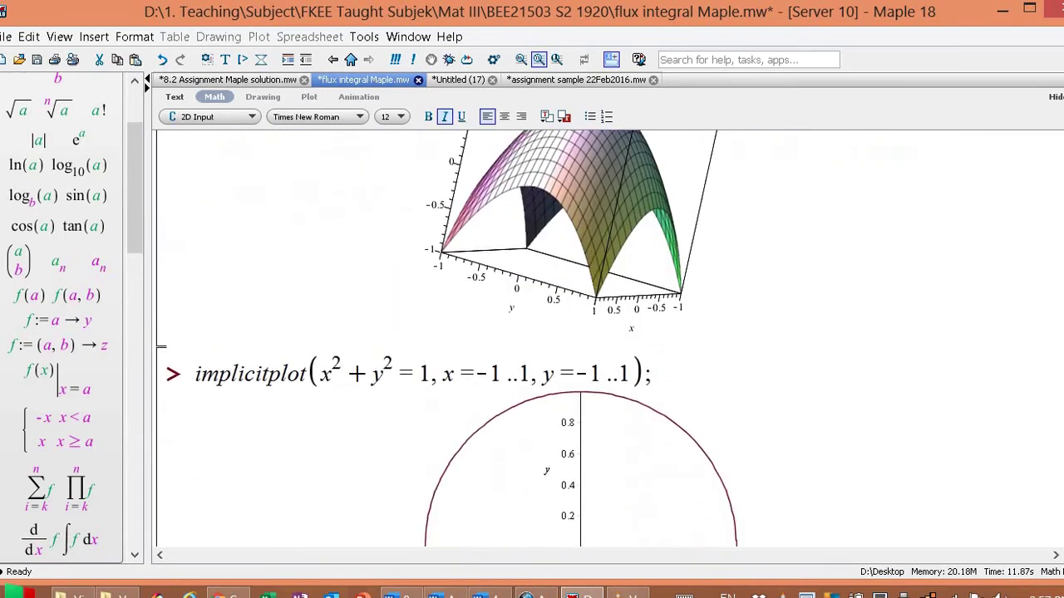
scroll(513, 381, down, 1)
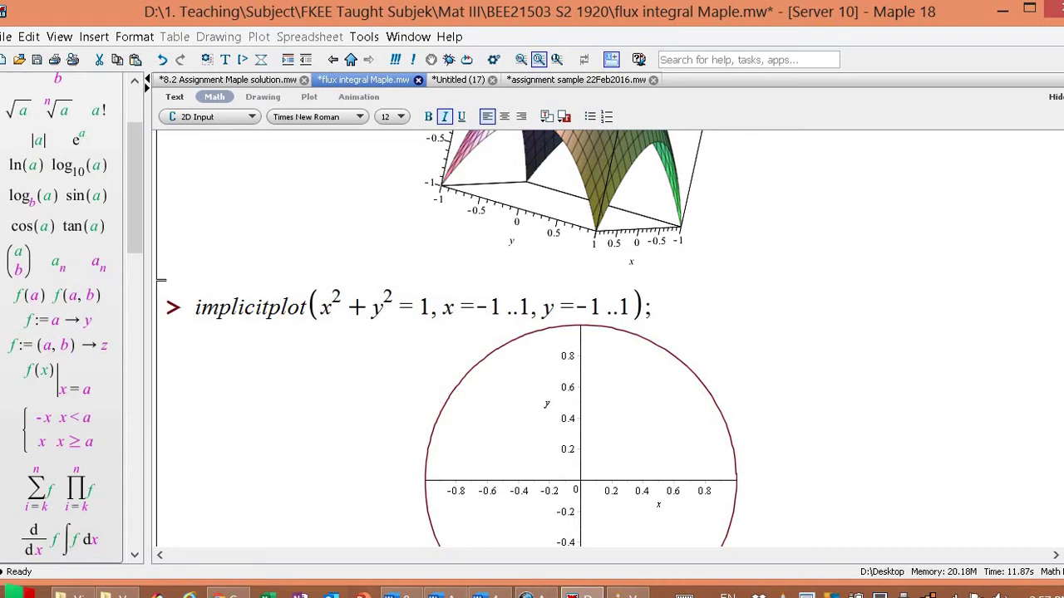
scroll(532, 339, down, 3)
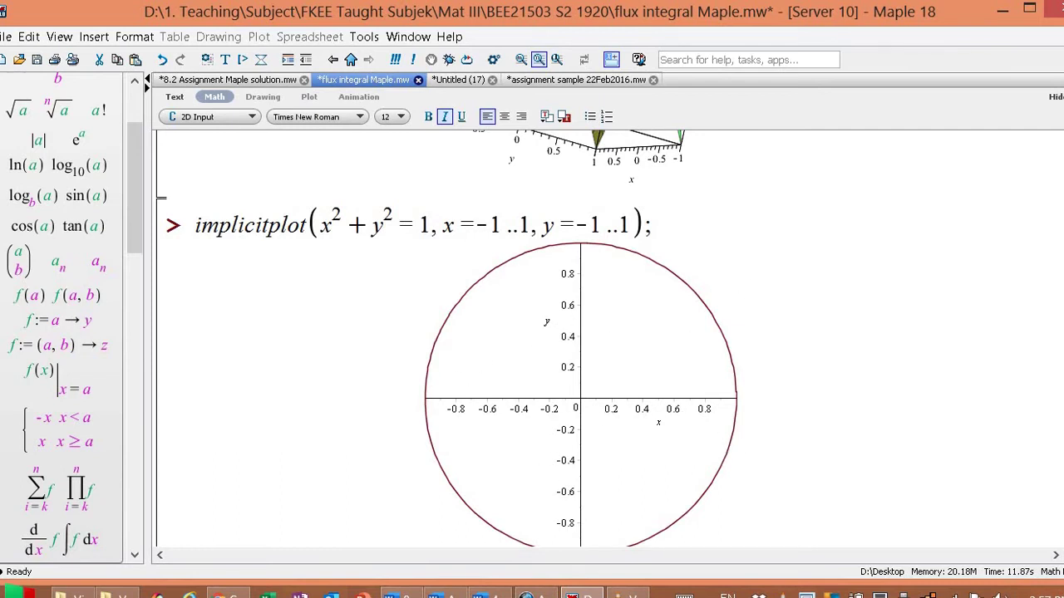
scroll(606, 338, down, 20)
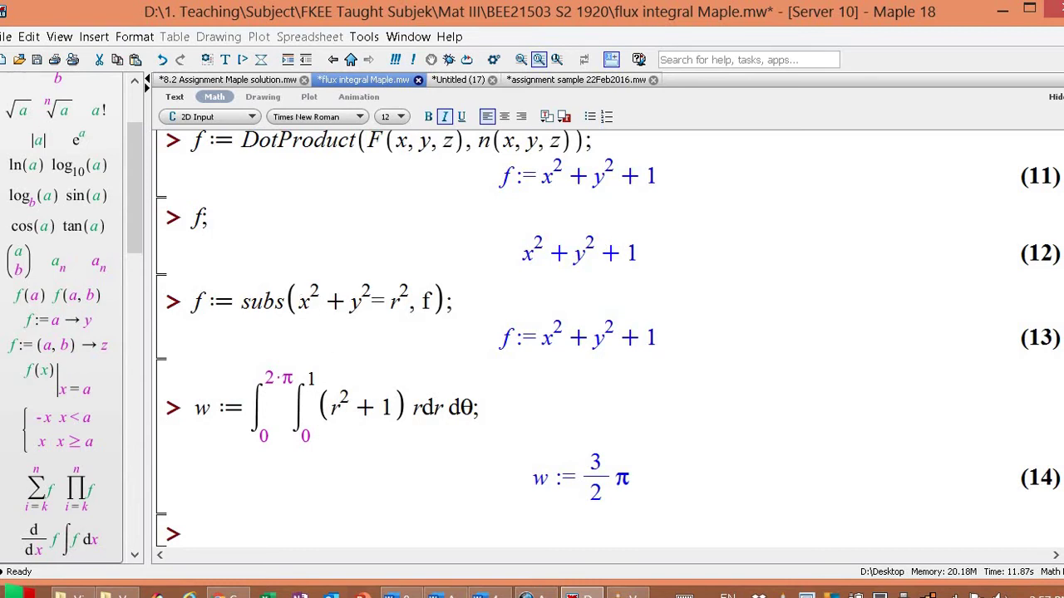
scroll(606, 332, up, 20)
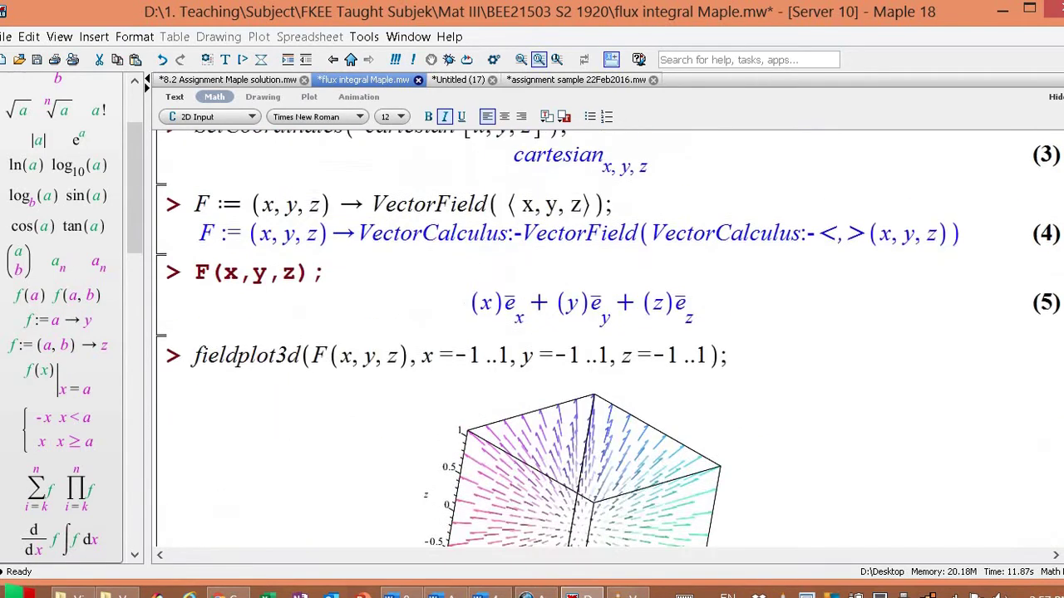
scroll(607, 332, up, 4)
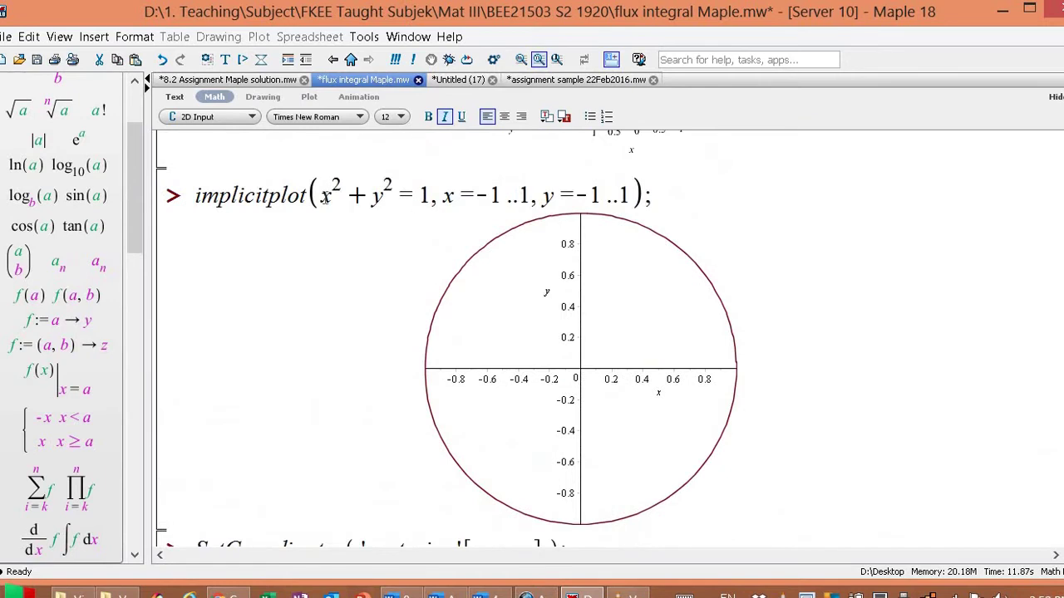
drag(340, 196, 394, 200)
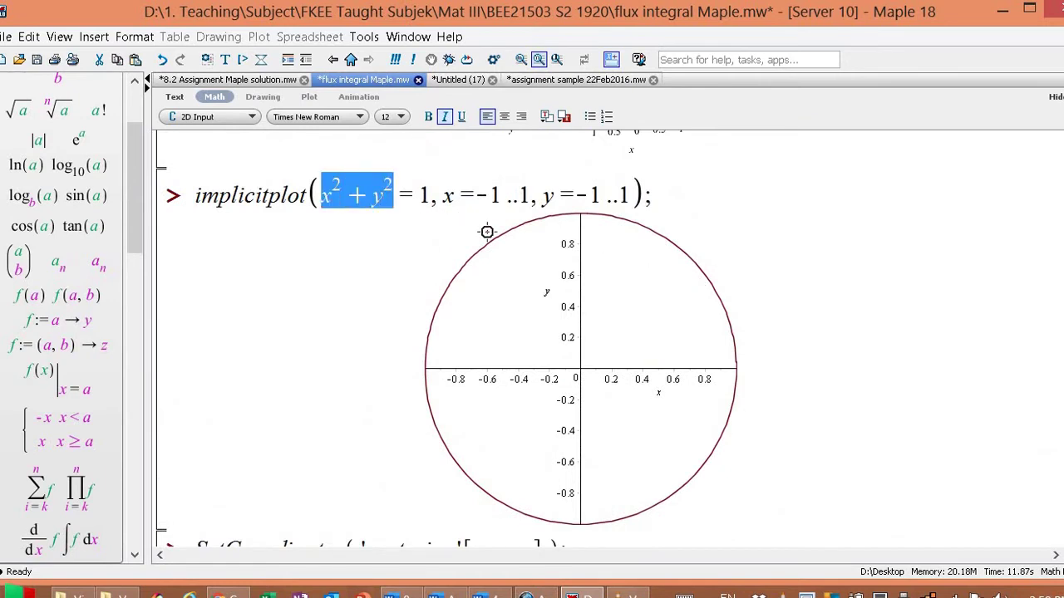
Re-execute the entire worksheet and return to the flux problem statement at its beginning
scroll(580, 357, down, 10)
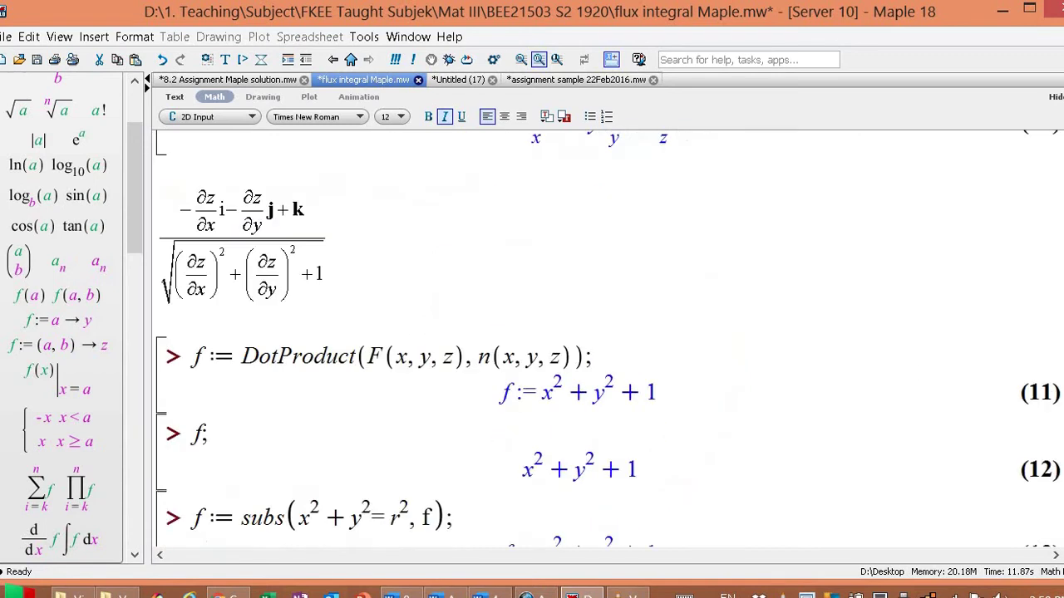
click(543, 407)
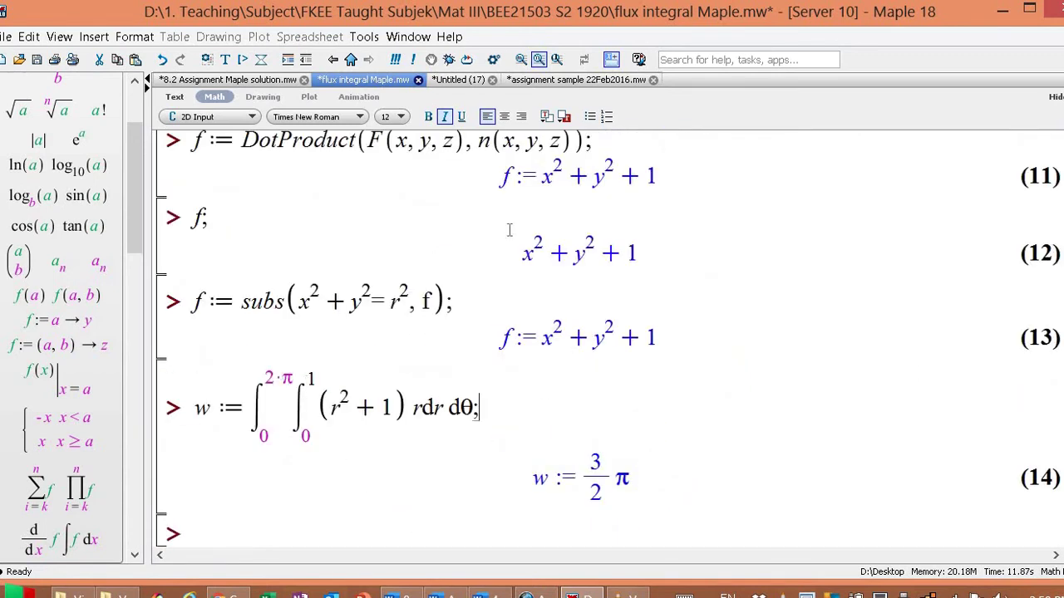
click(395, 61)
drag(1062, 490, 1062, 178)
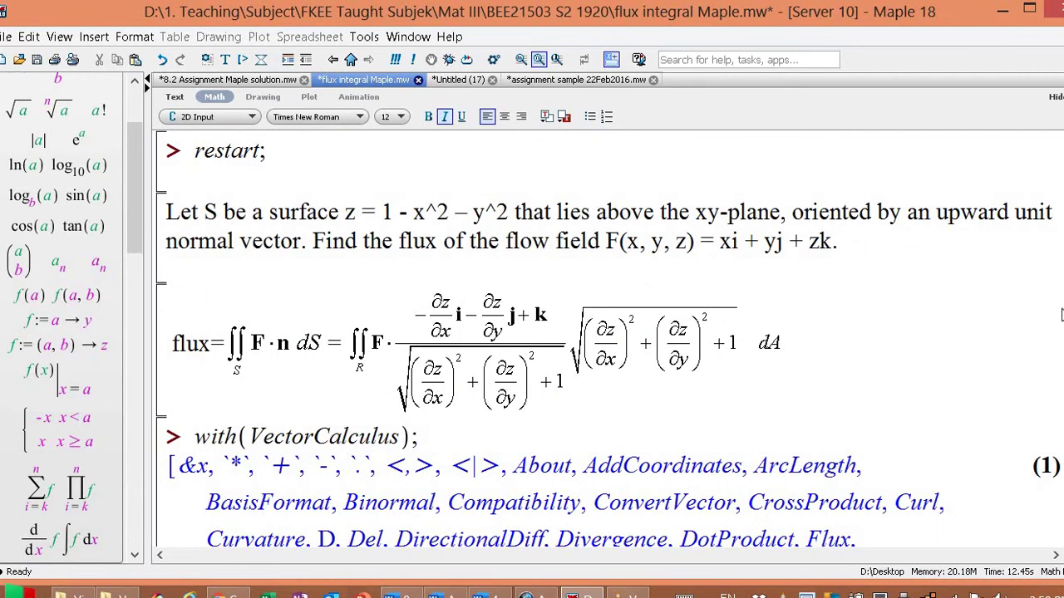